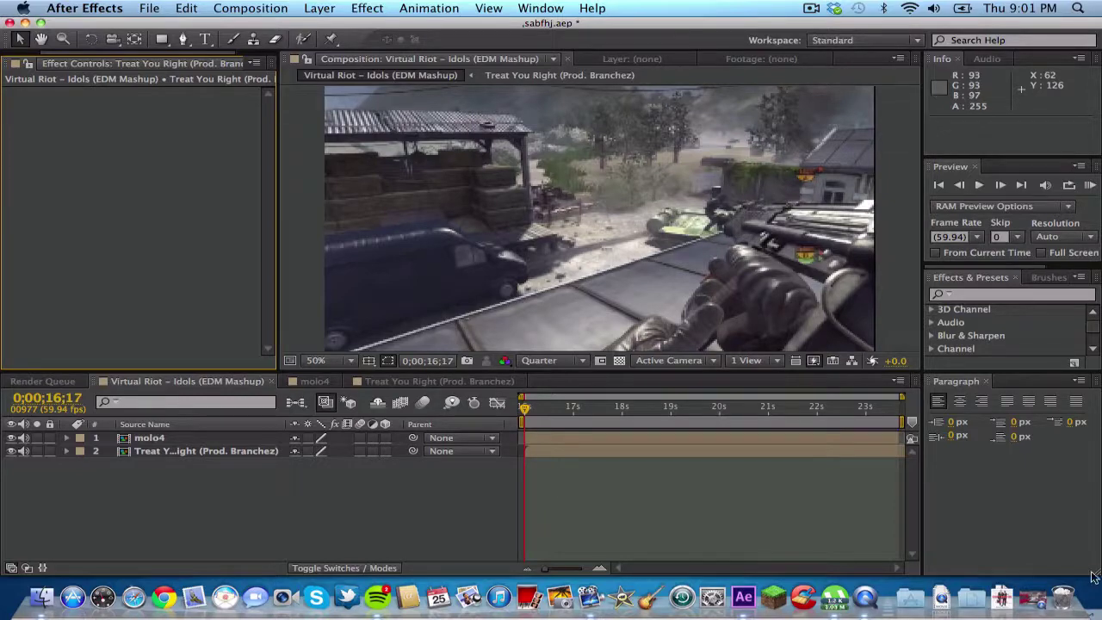
Step: Open the finished 'Virtual Riot – Idols (EDM Mashup).mp4' example clip from the Dock
click(1043, 597)
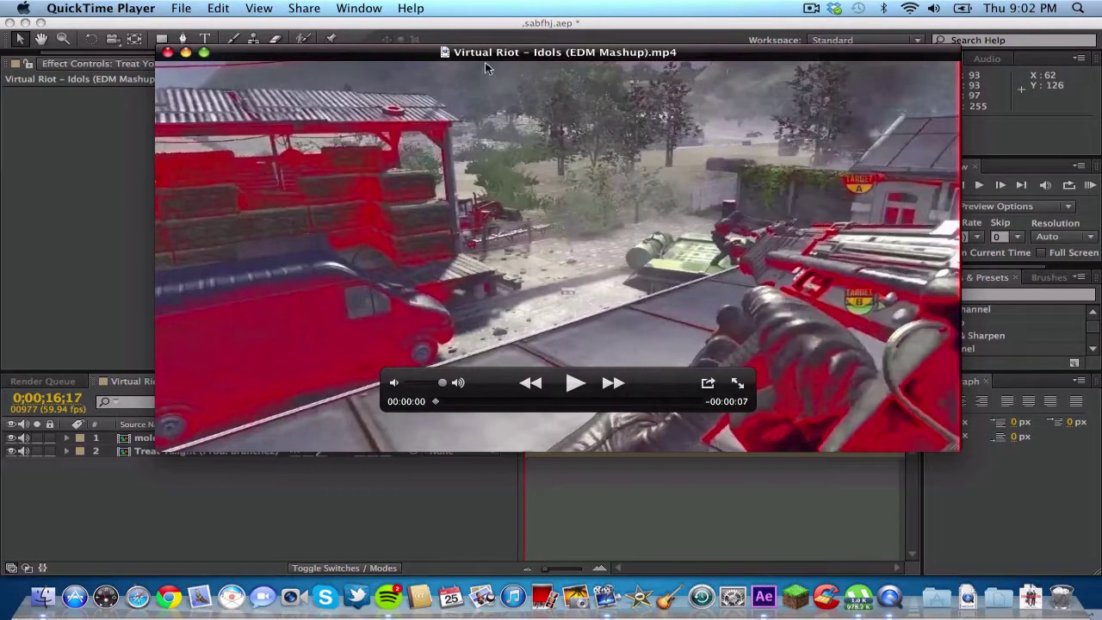
Step: Watch the red-glow example clip play in QuickTime Player, then close it
drag(490, 58, 495, 75)
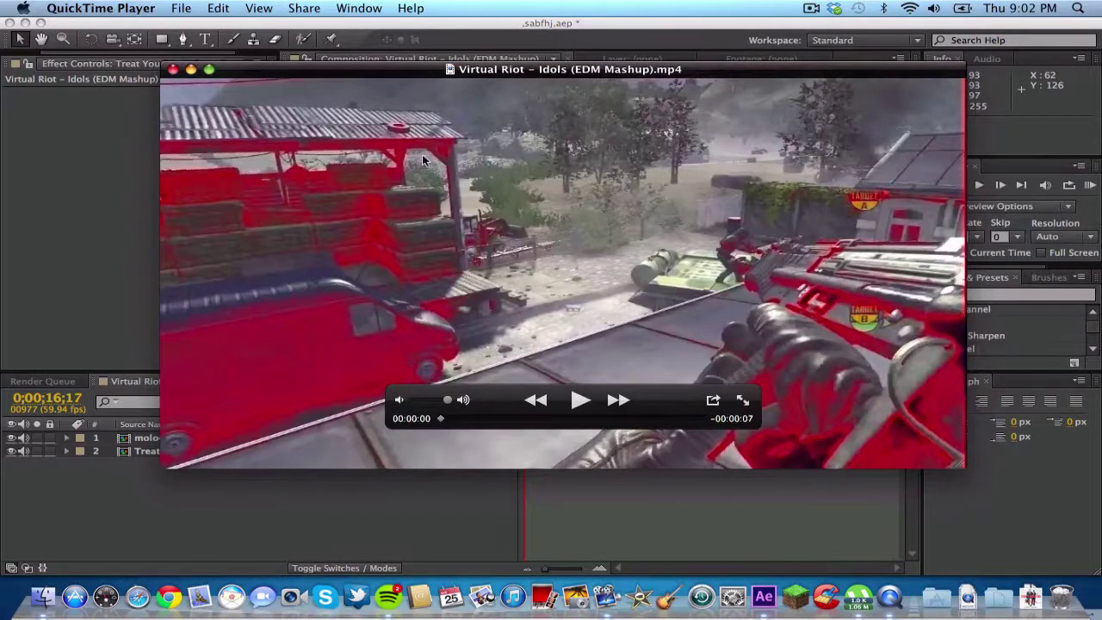
click(579, 403)
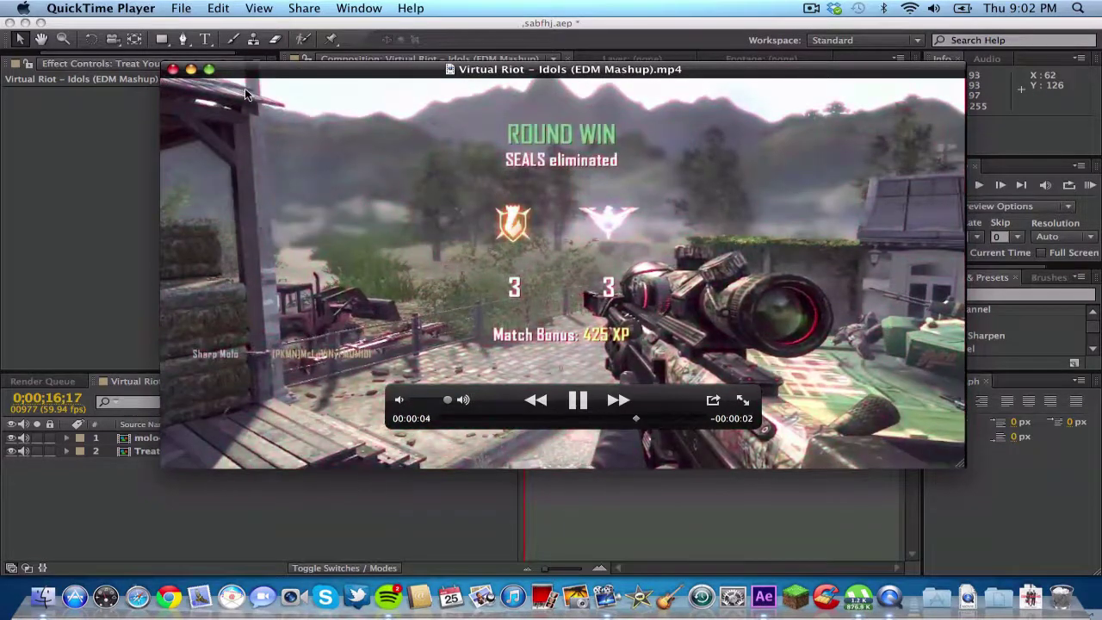
click(173, 70)
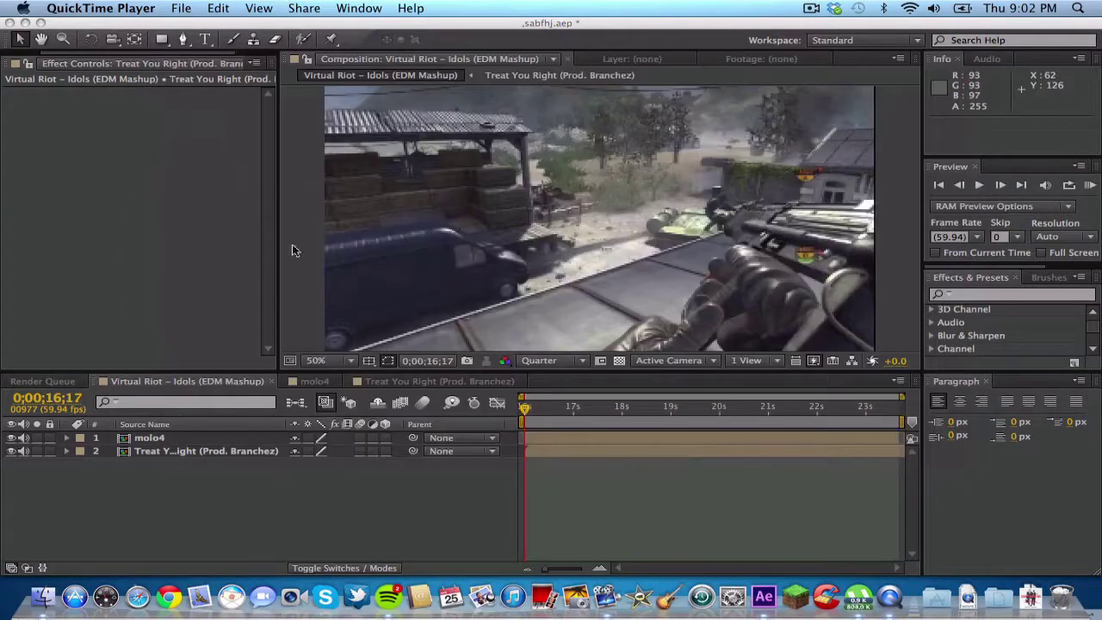
Step: Apply the Bass & Treble effect to the Treat You Right (Prod. Branchez) audio layer
click(37, 60)
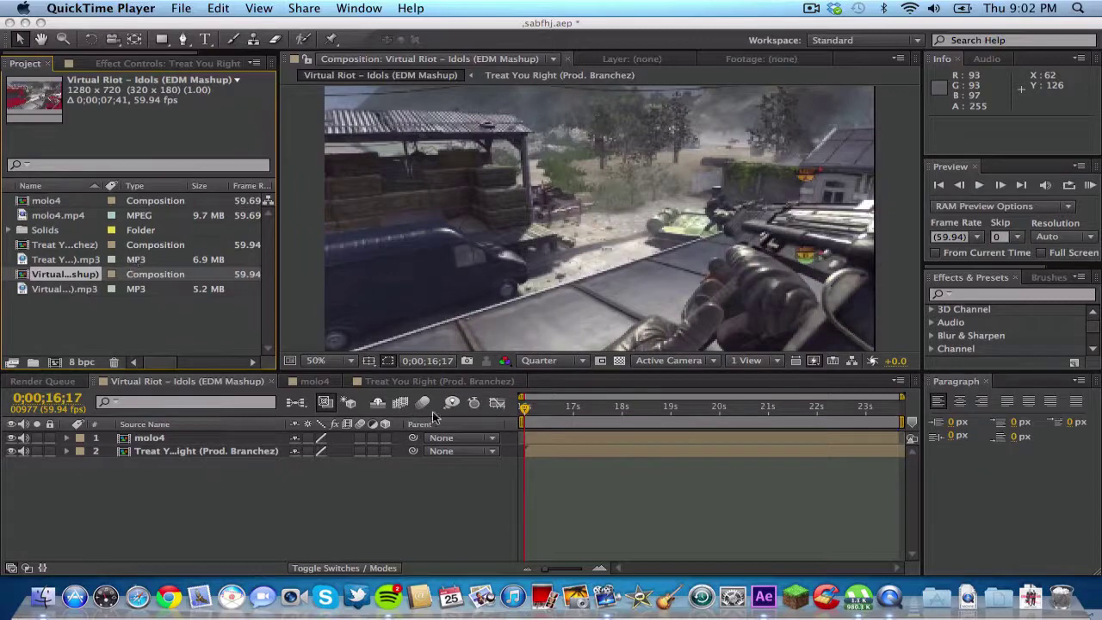
click(600, 451)
click(600, 452)
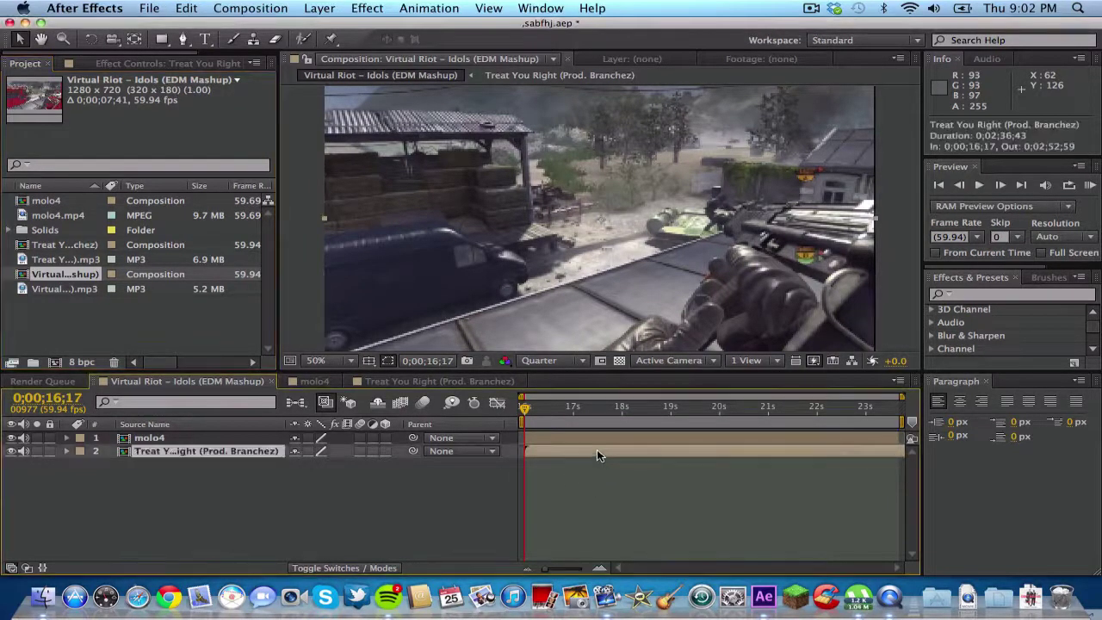
click(987, 295)
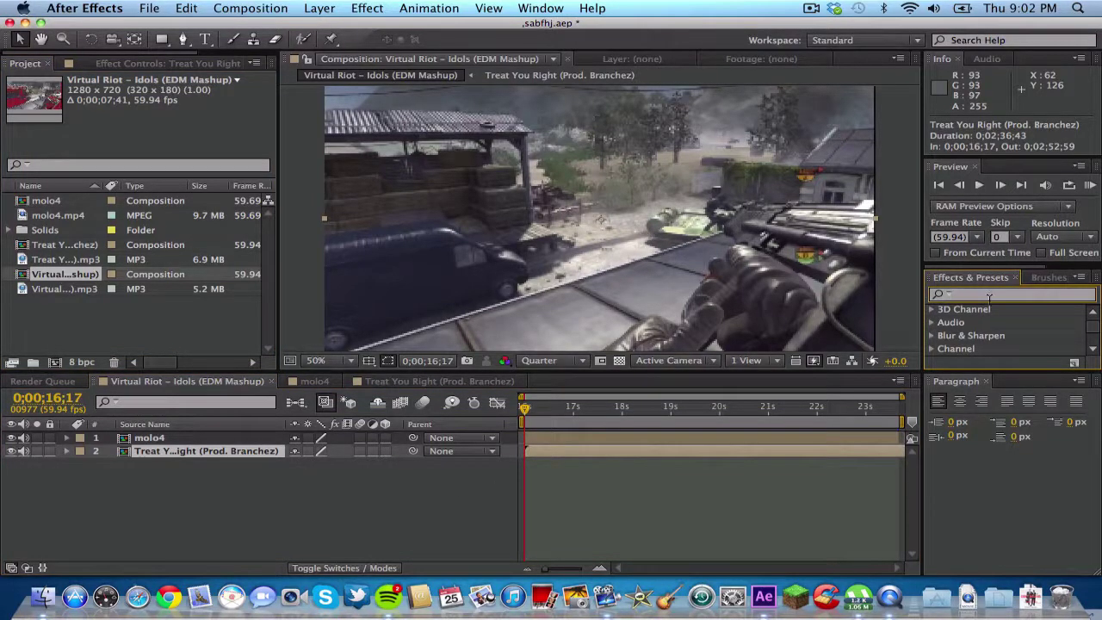
text(bass)
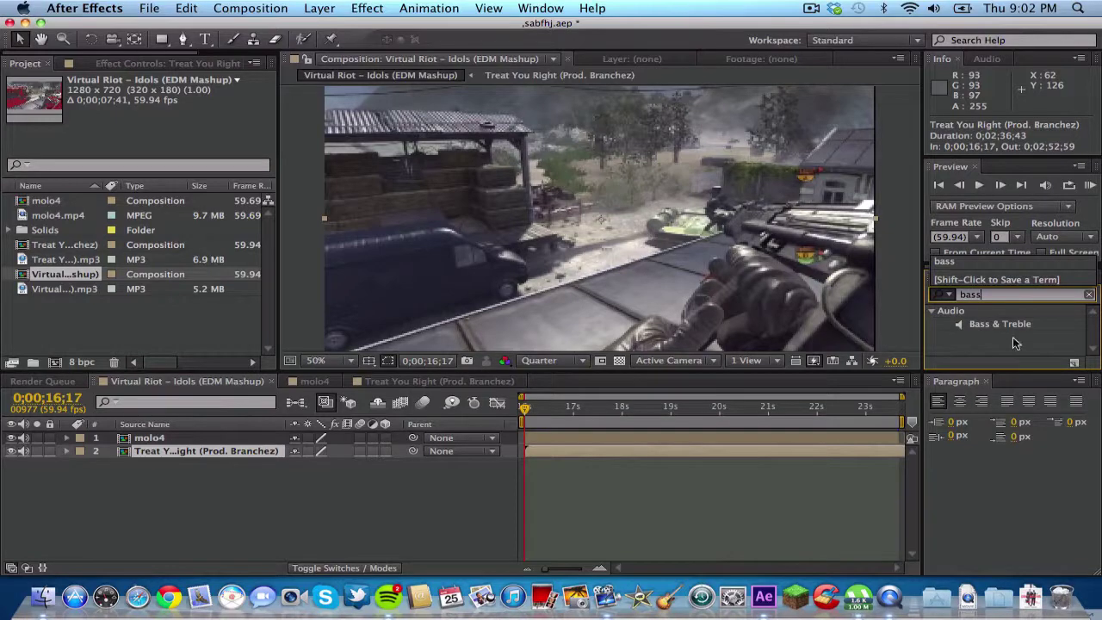
drag(1020, 327, 614, 451)
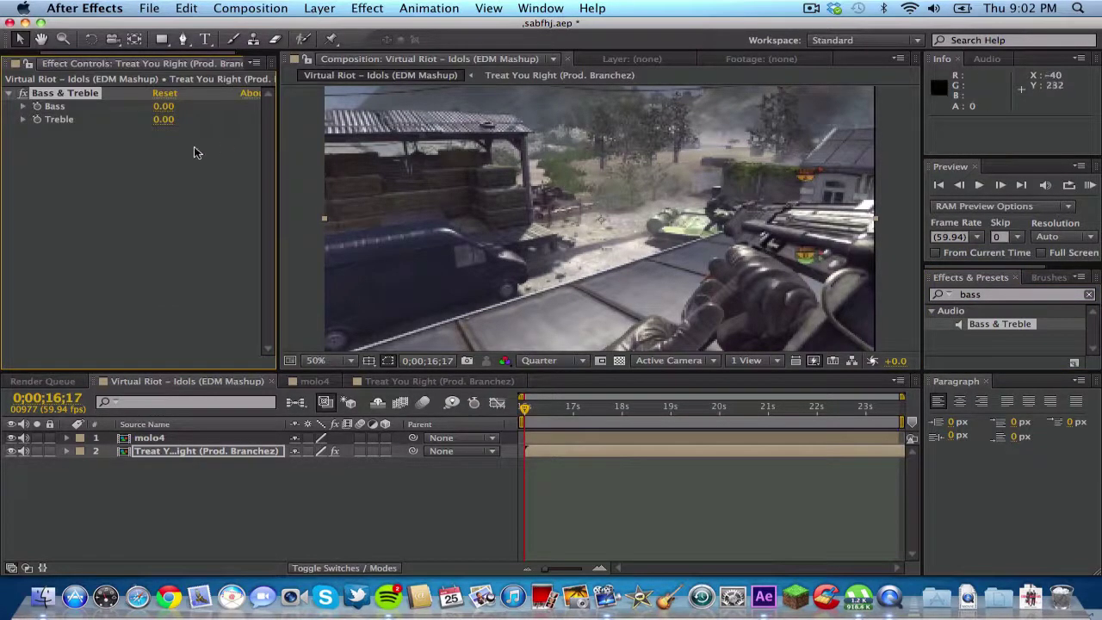
Step: Set Bass to 50 and Treble to -100
click(172, 106)
text(50)
key(Return)
drag(168, 127, 4, 146)
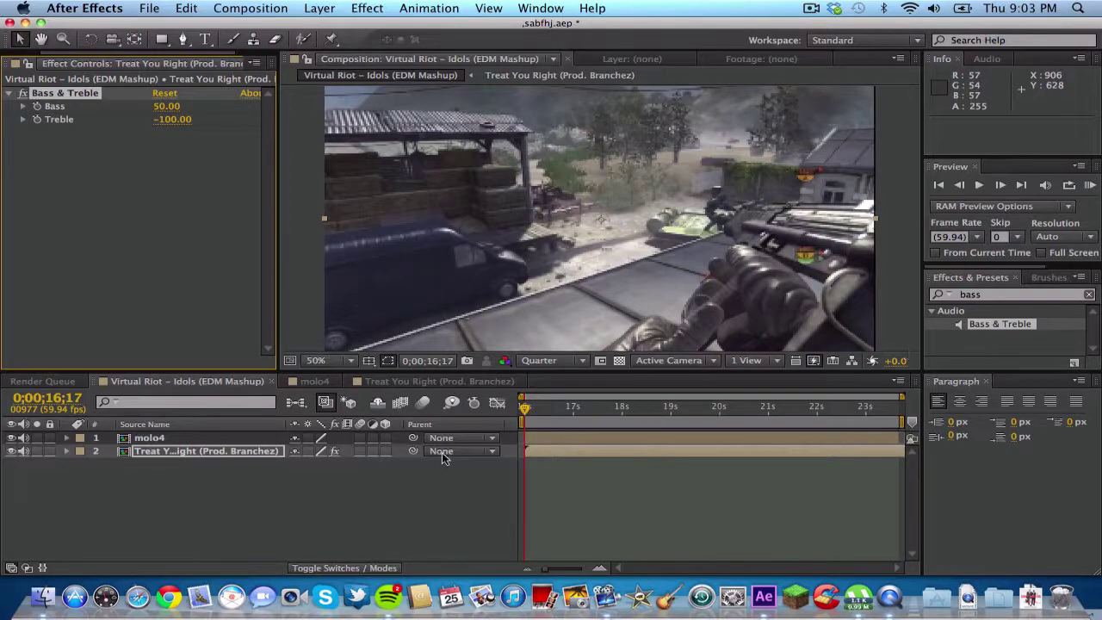
Step: Convert the audio layer to keyframes, creating an Audio Amplitude layer
right_click(586, 450)
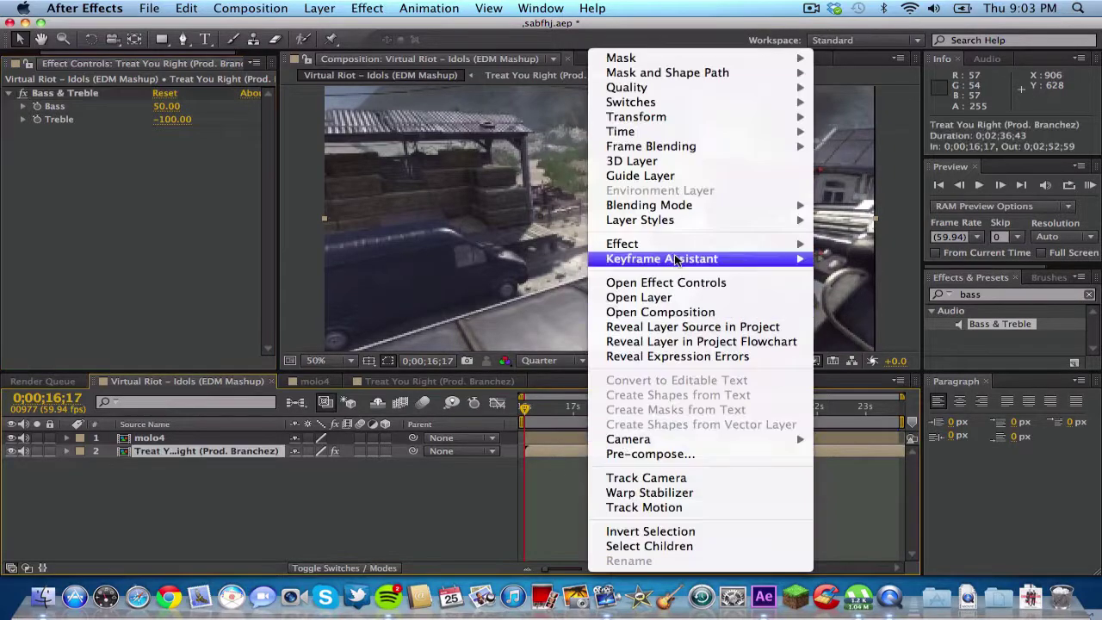
mouse_move(674, 259)
click(876, 258)
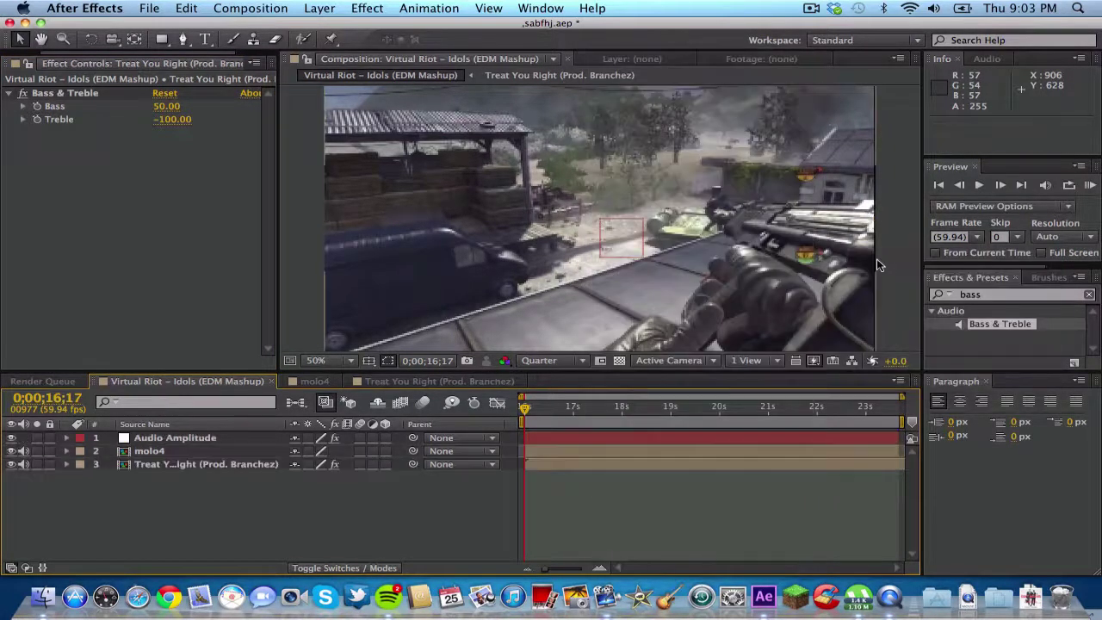
click(325, 404)
Step: Delete the Bass & Treble effect and Audio Amplitude's Left and Right Channel sliders
click(88, 94)
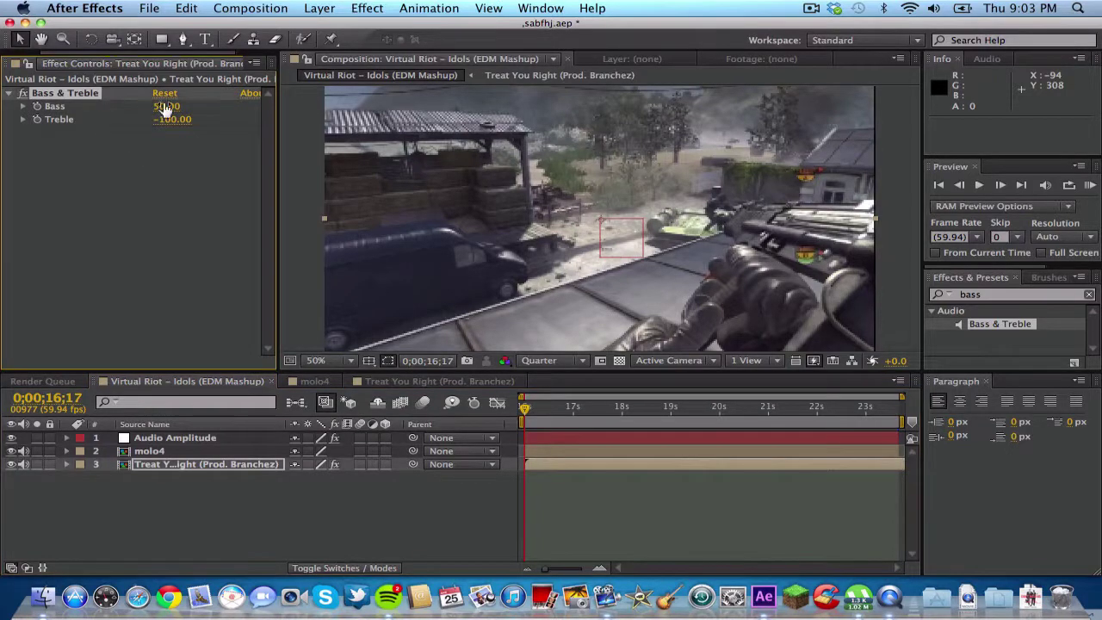
key(Delete)
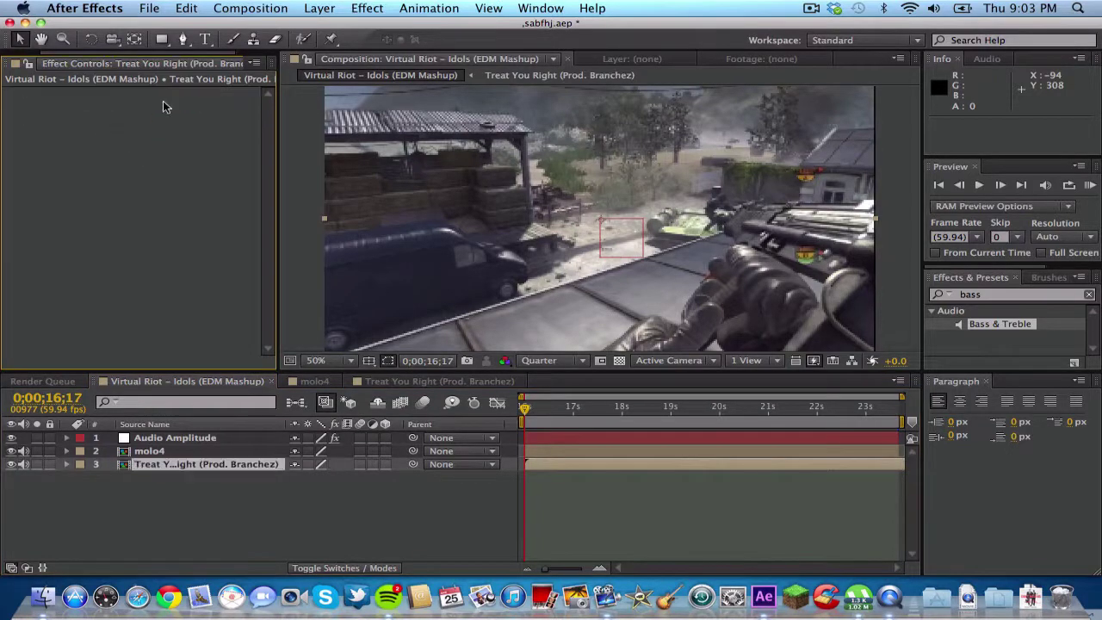
click(209, 442)
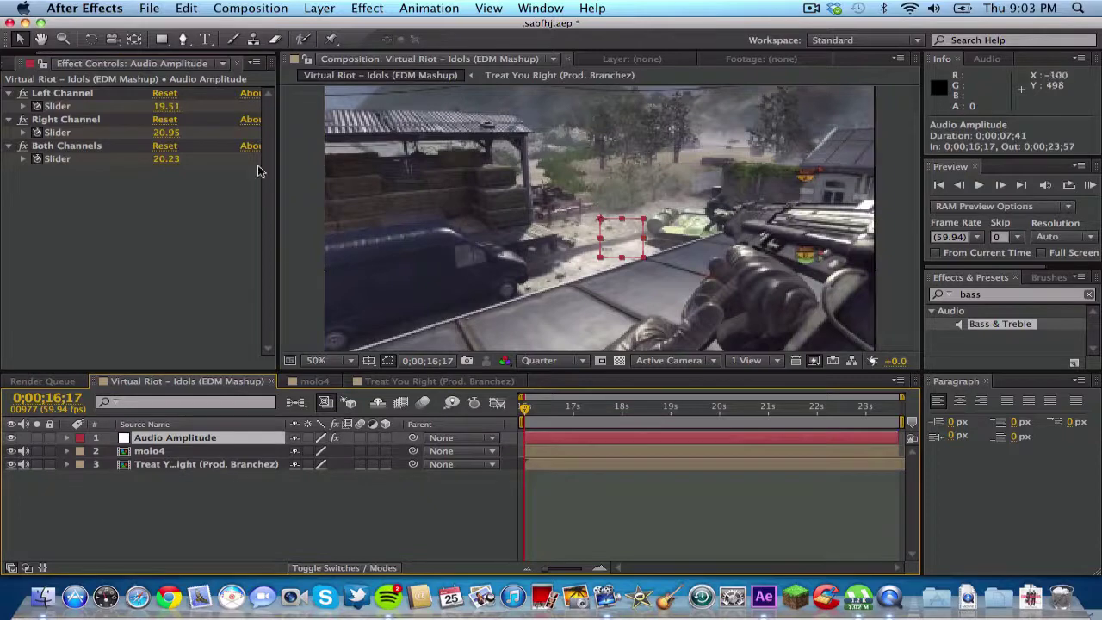
click(130, 96)
key(Delete)
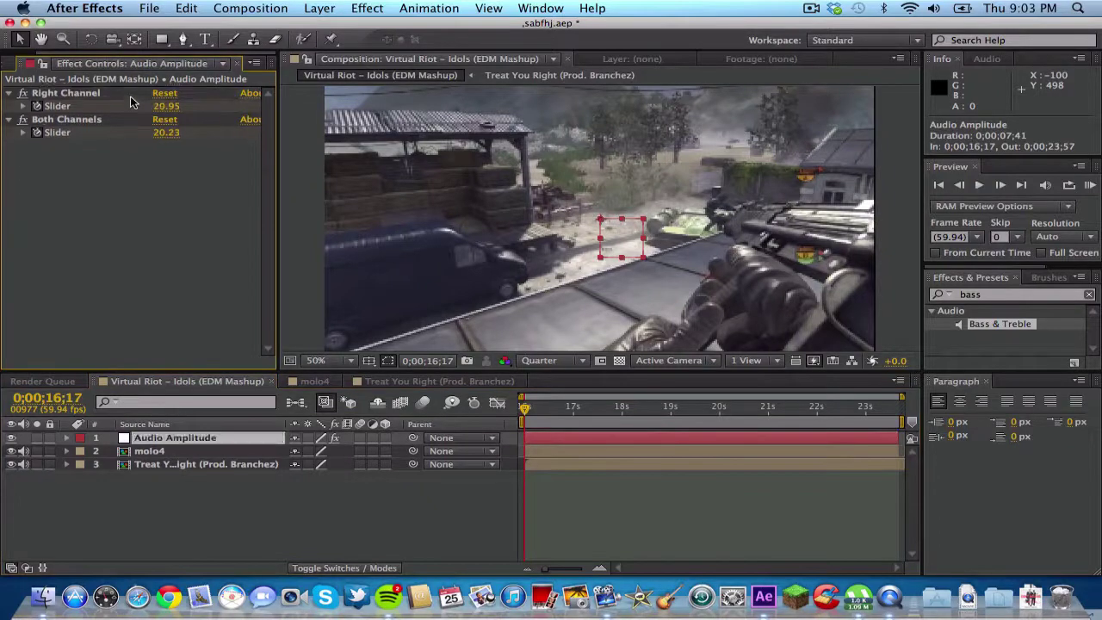
key(Delete)
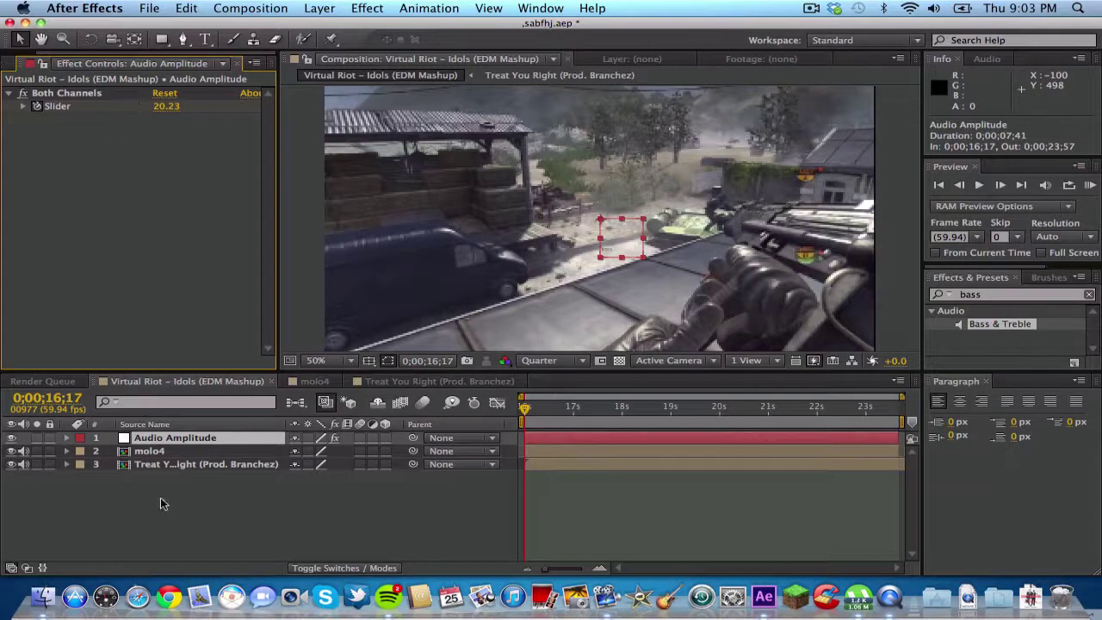
Step: Reveal Audio Amplitude's Both Channels Slider and view its keyframes in the Graph Editor
click(68, 439)
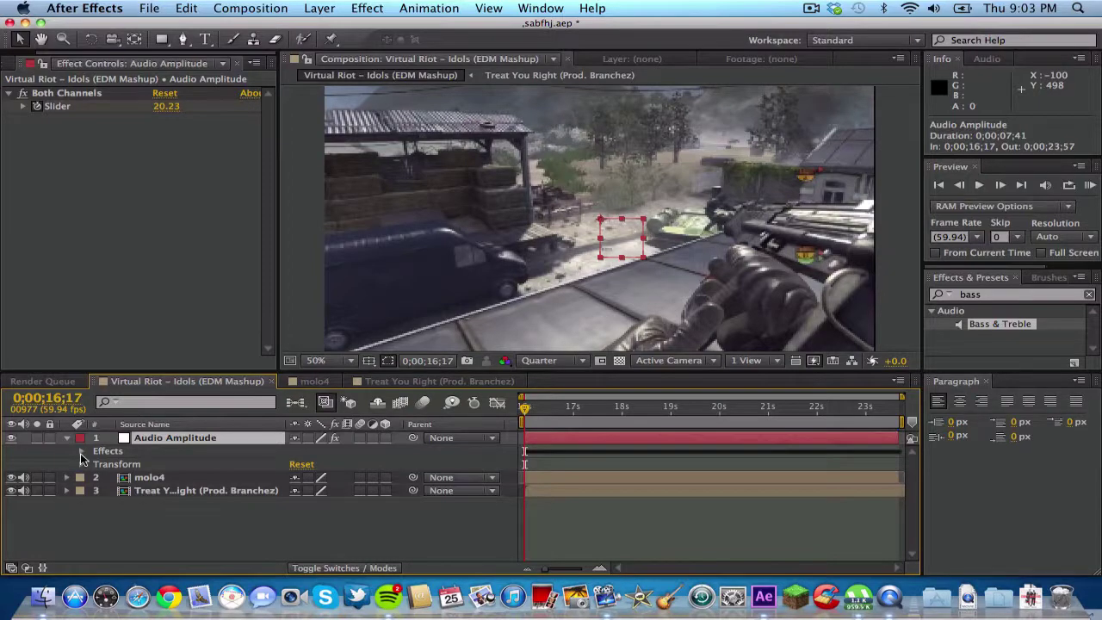
click(81, 452)
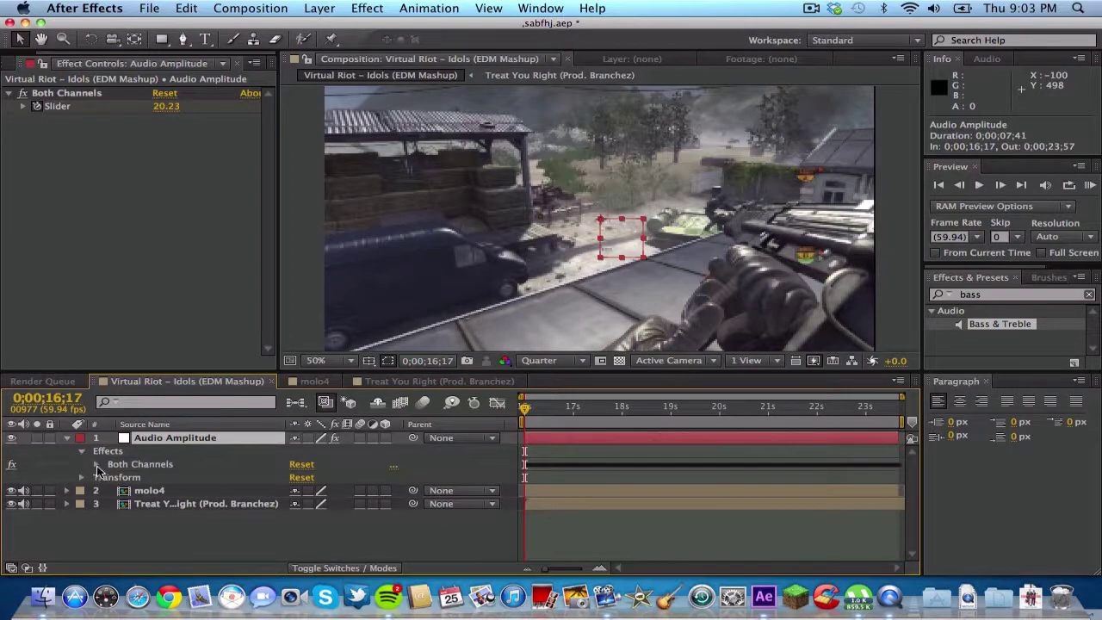
click(96, 464)
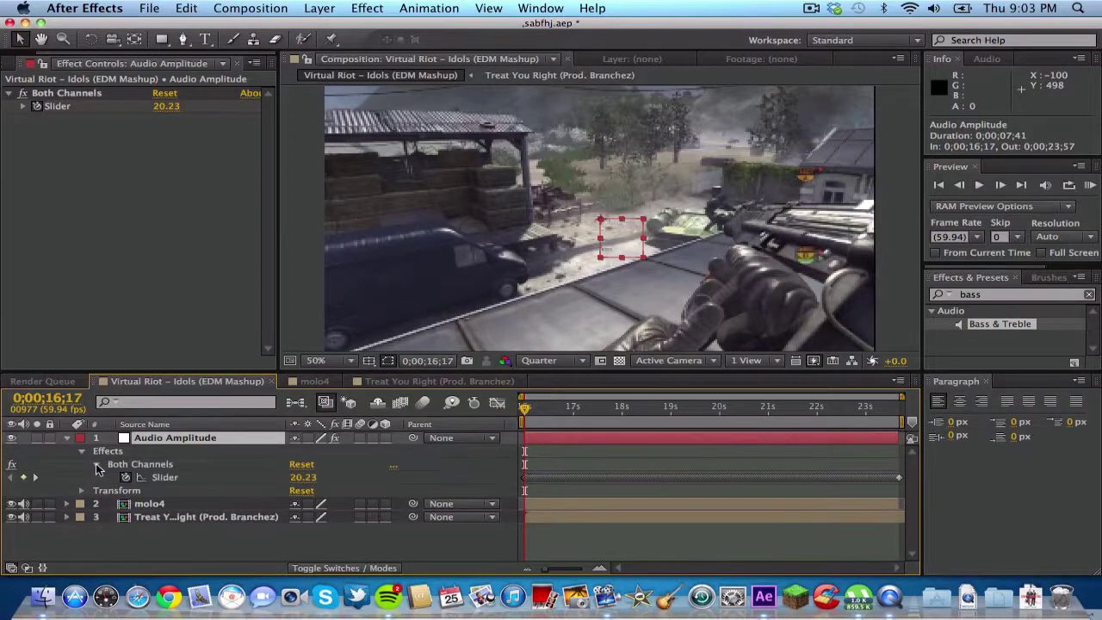
click(165, 477)
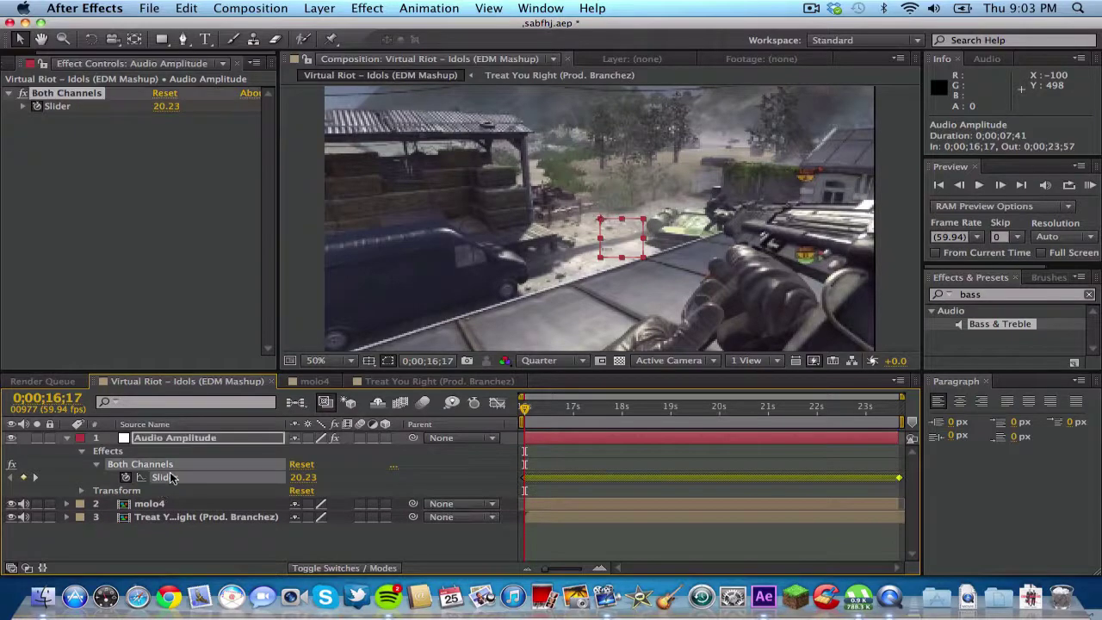
click(497, 403)
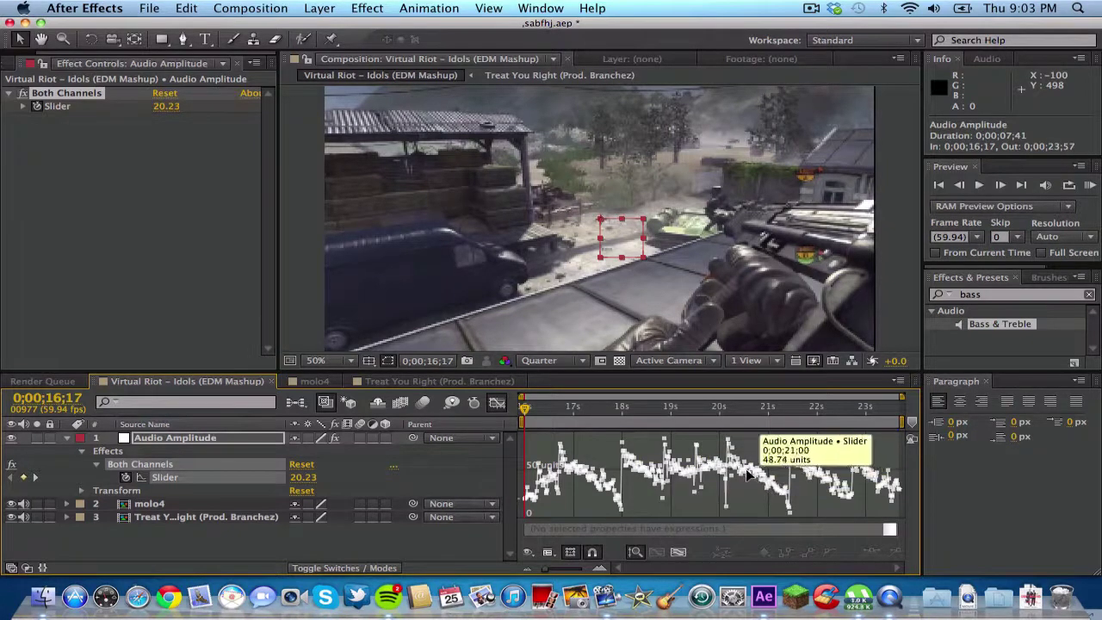
mouse_move(620, 514)
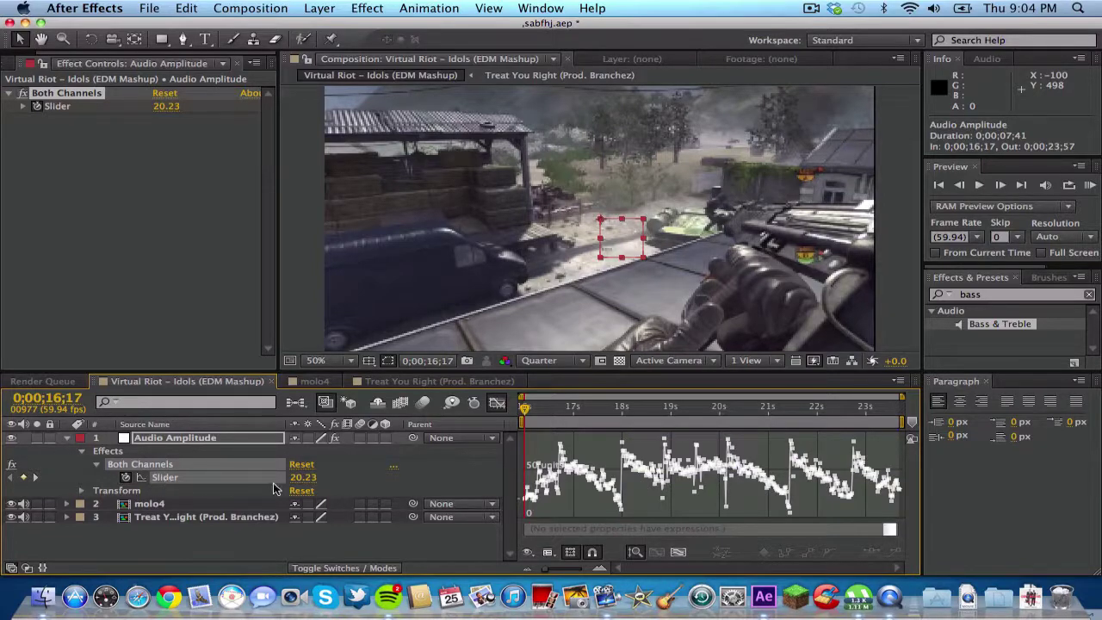
Step: Give the Both Channels Slider the expression linear(value,9,74,0,100), then collapse the layer
alt+click(126, 478)
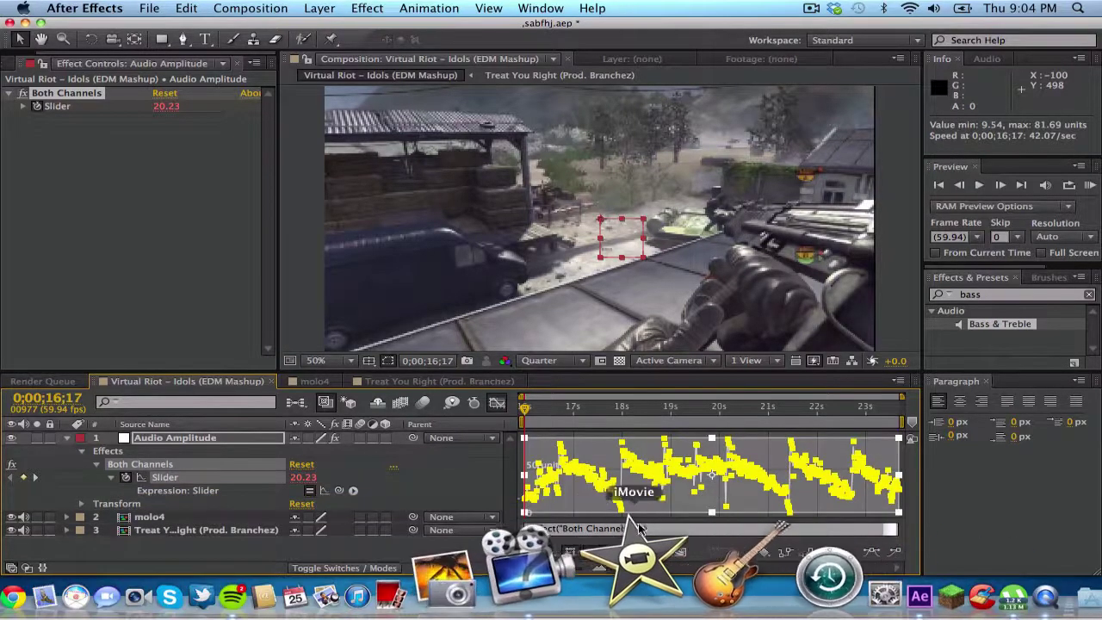
click(625, 528)
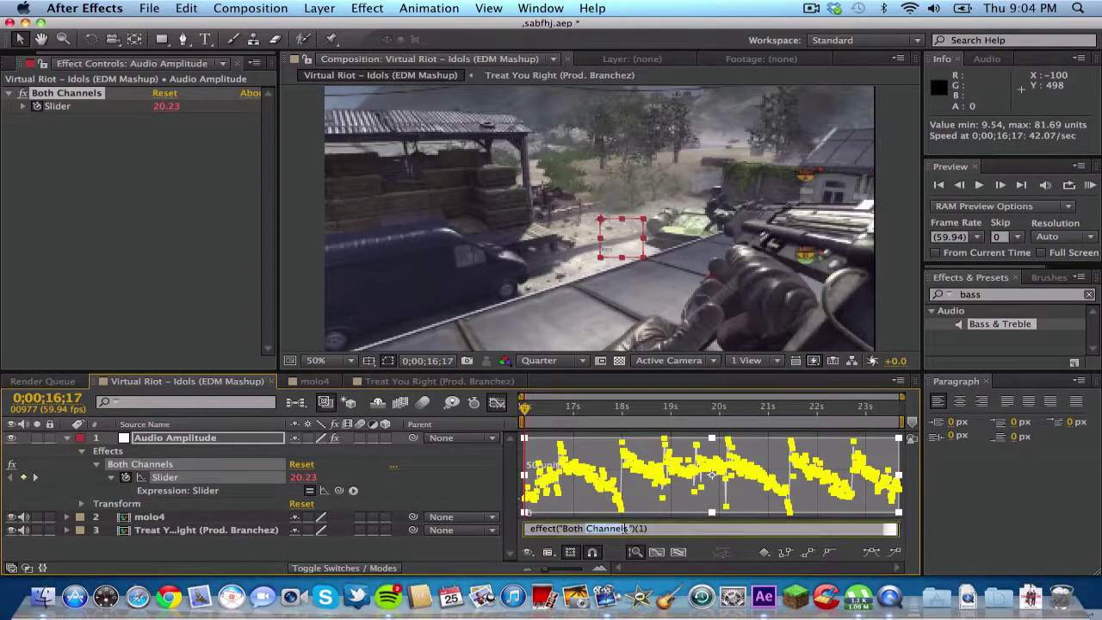
triple_click(624, 528)
key(BackSpace)
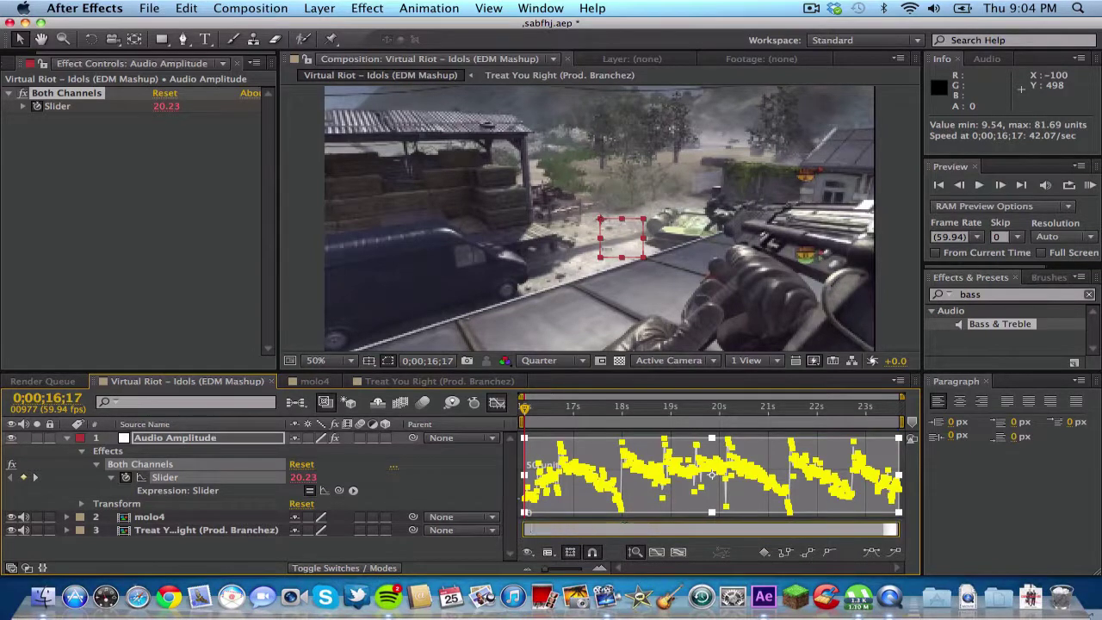
text(linear(value,9,74,0,100))
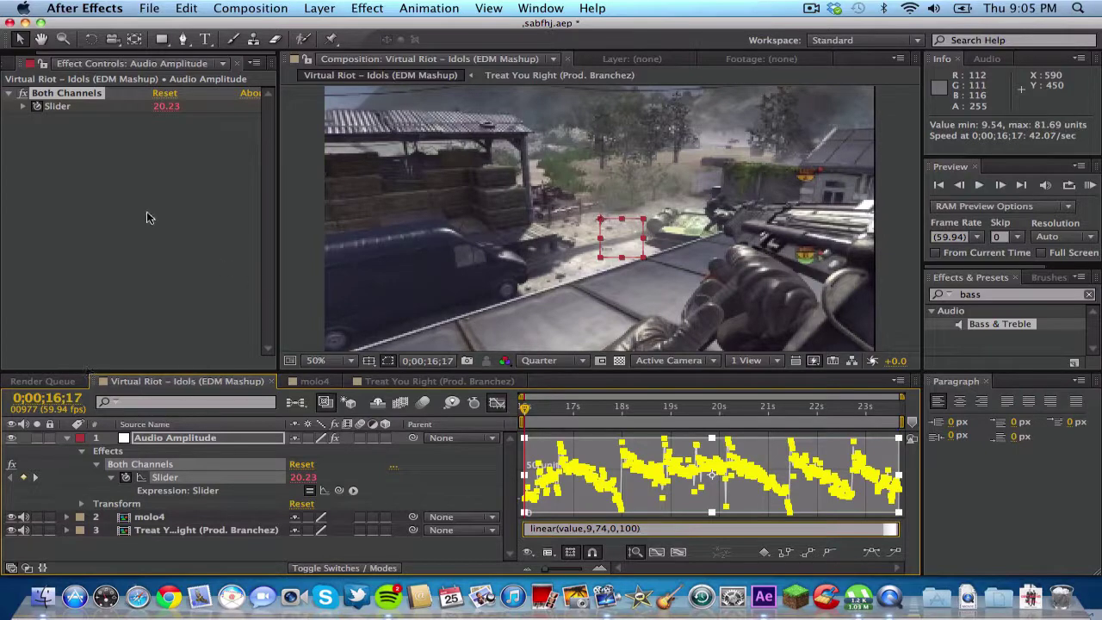
click(69, 438)
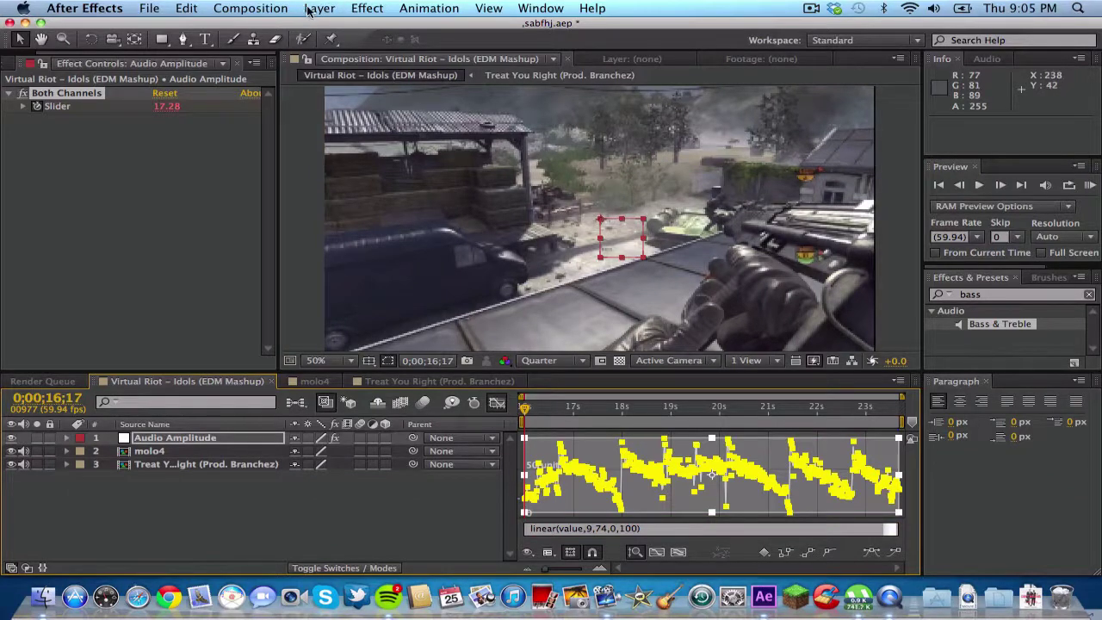
Step: Create a new adjustment layer named 'glow' and switch the Graph Editor off
click(367, 7)
mouse_move(362, 28)
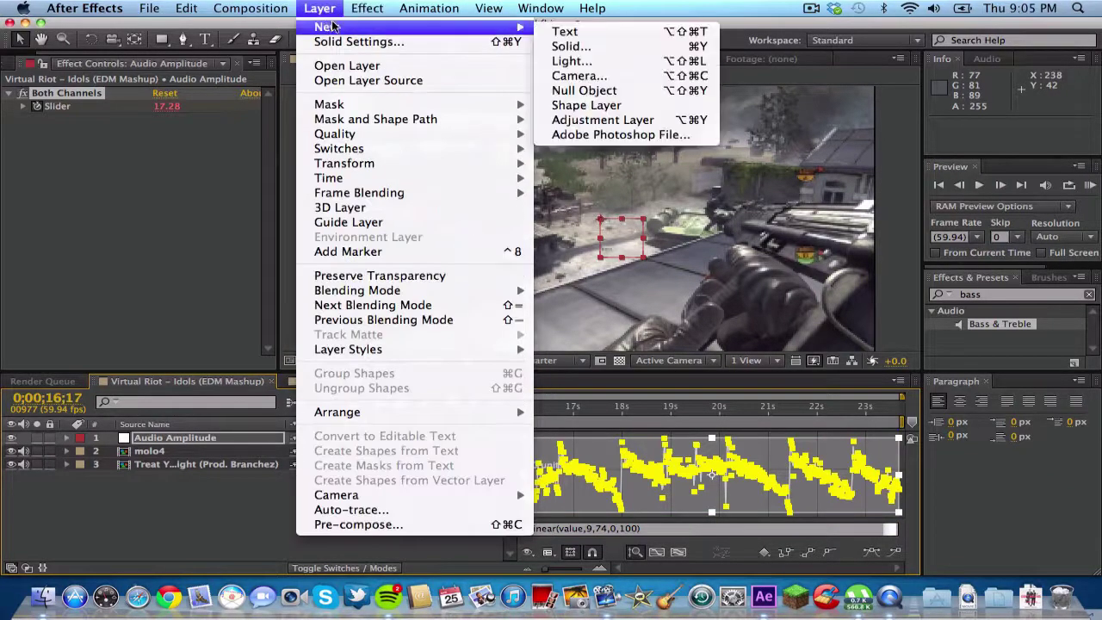
click(594, 120)
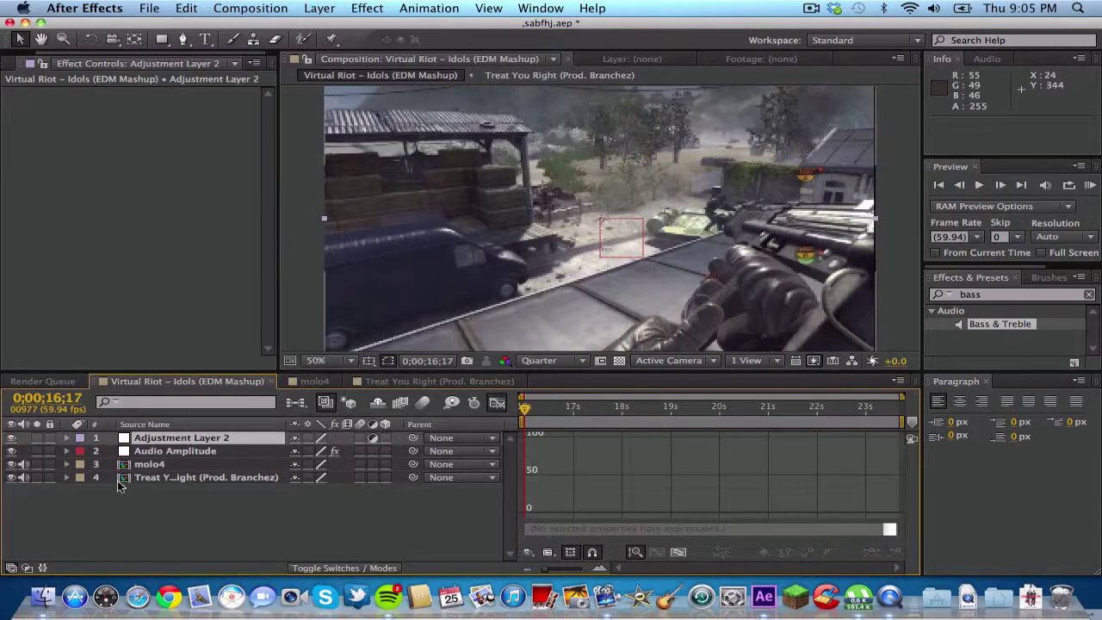
key(Return)
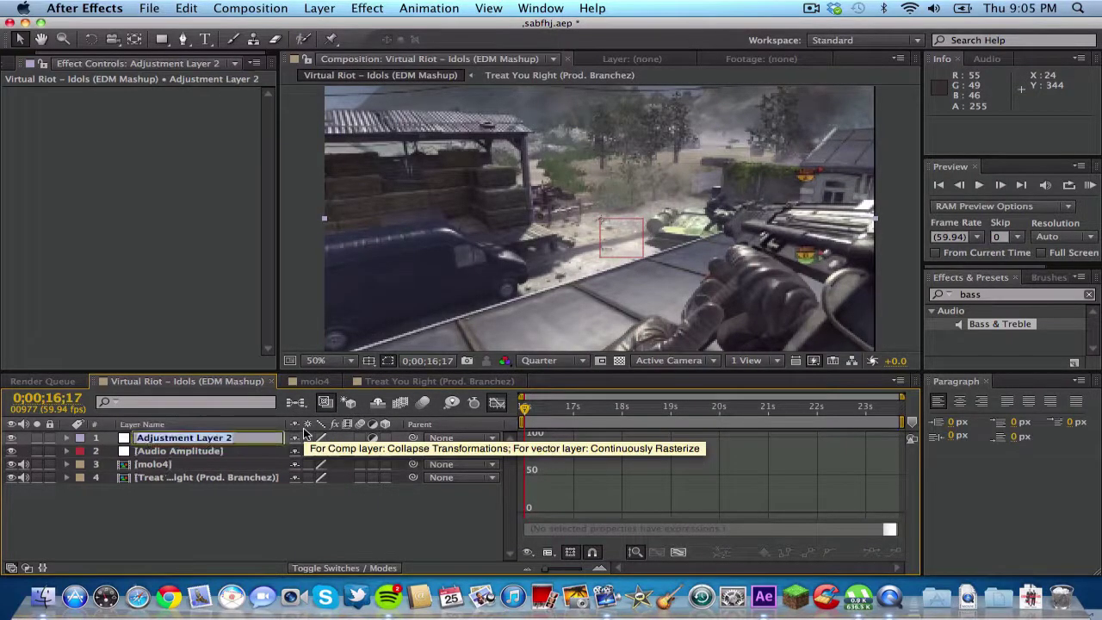
text(glow)
key(Return)
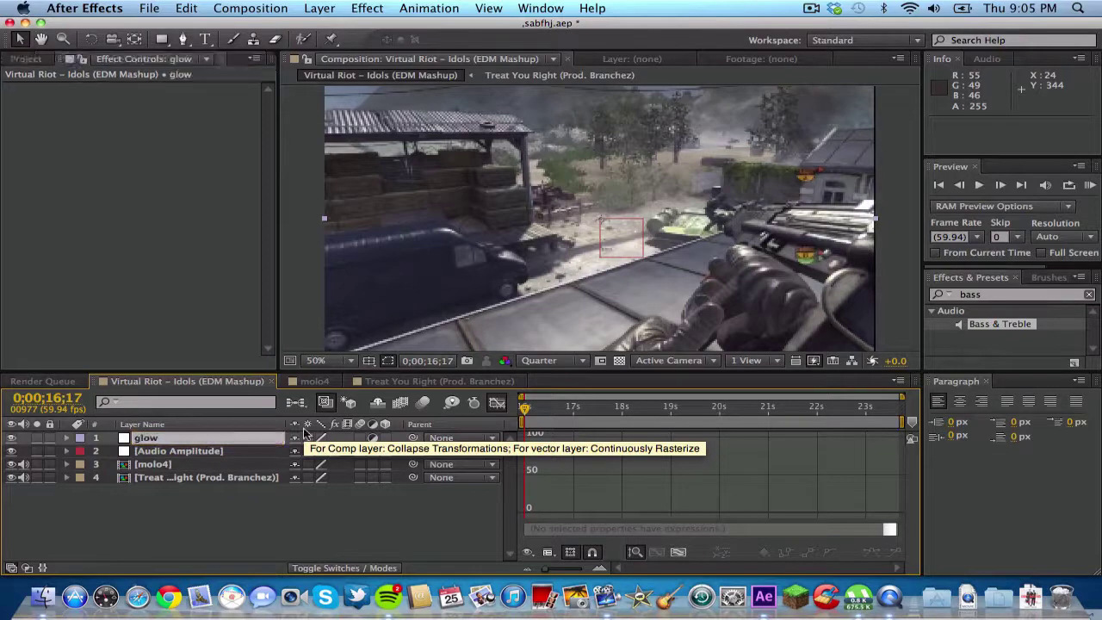
click(497, 403)
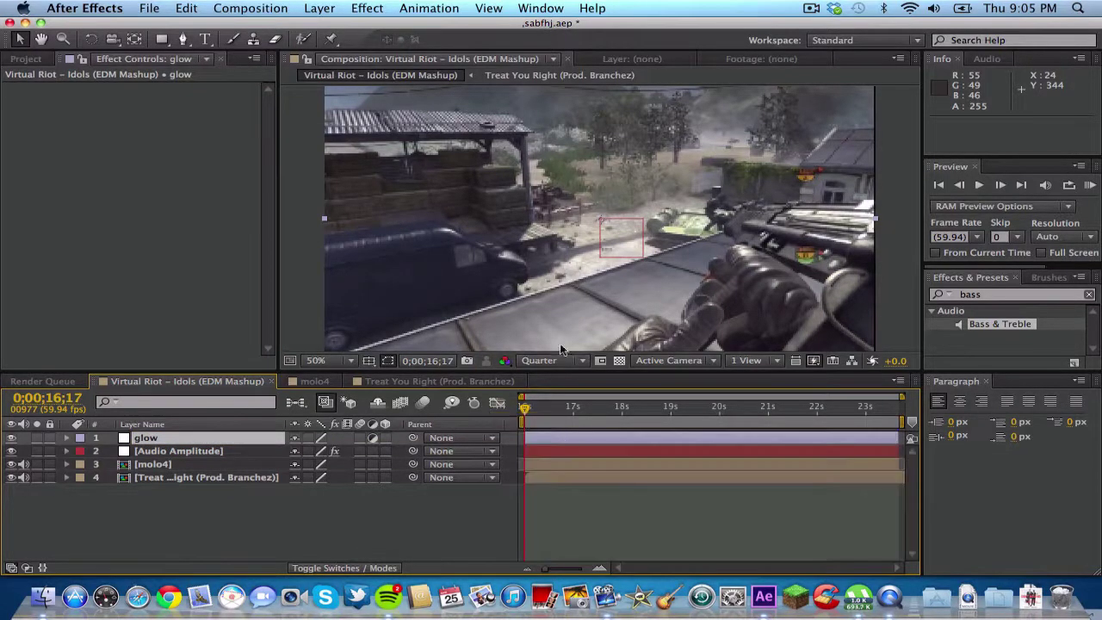
Step: Add the Stylize > Glow effect to the glow layer with Glow Colors set to A & B Colors
click(1087, 295)
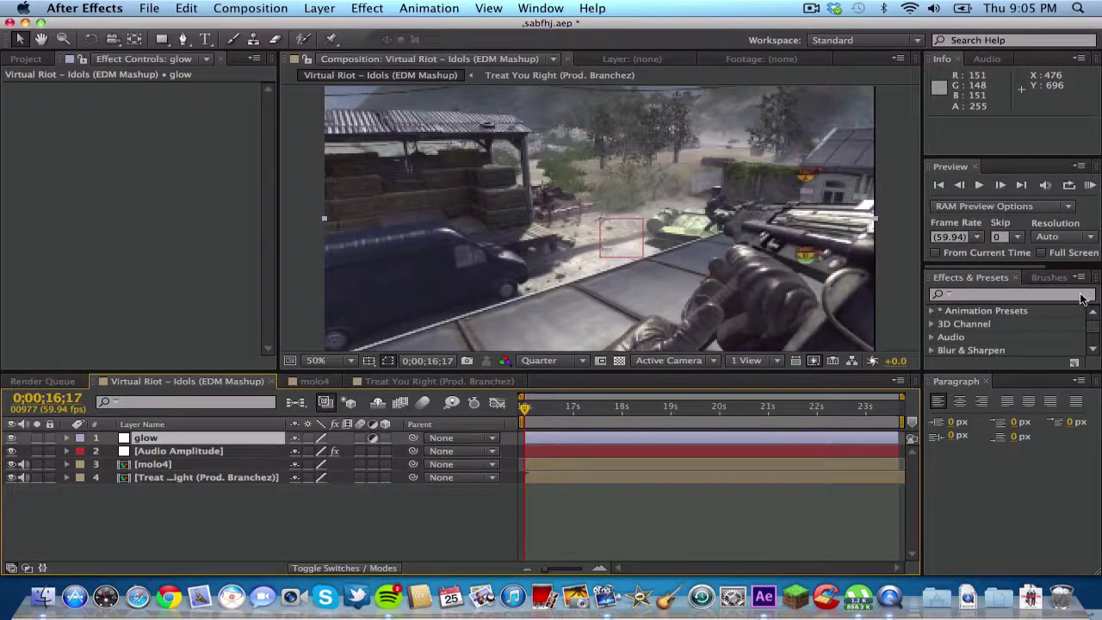
click(1071, 295)
text(glow)
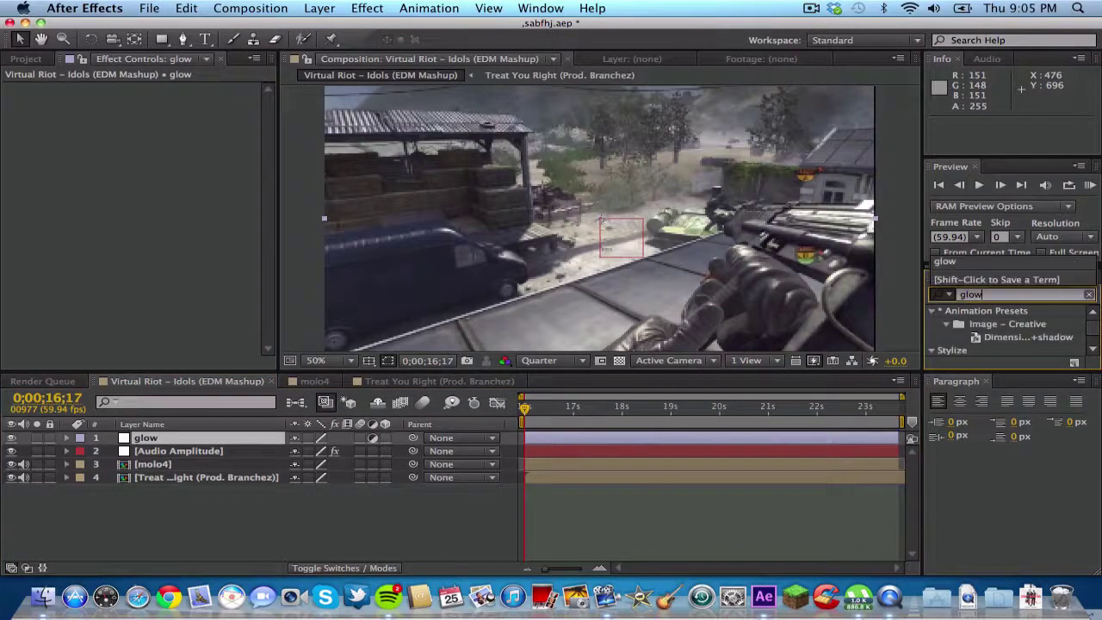
drag(978, 353, 202, 431)
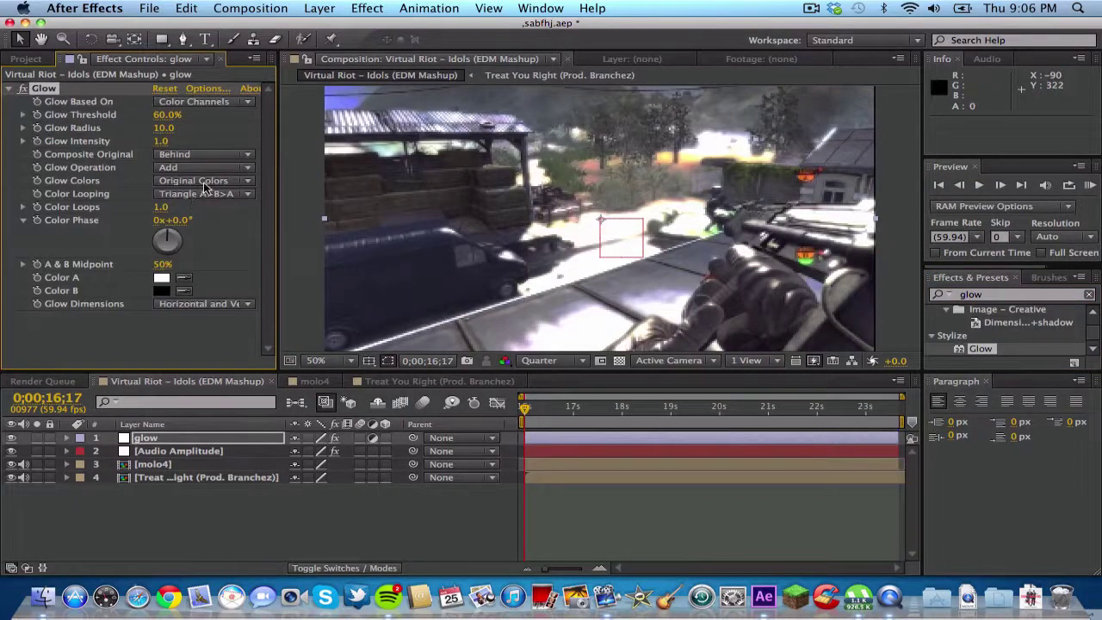
click(207, 182)
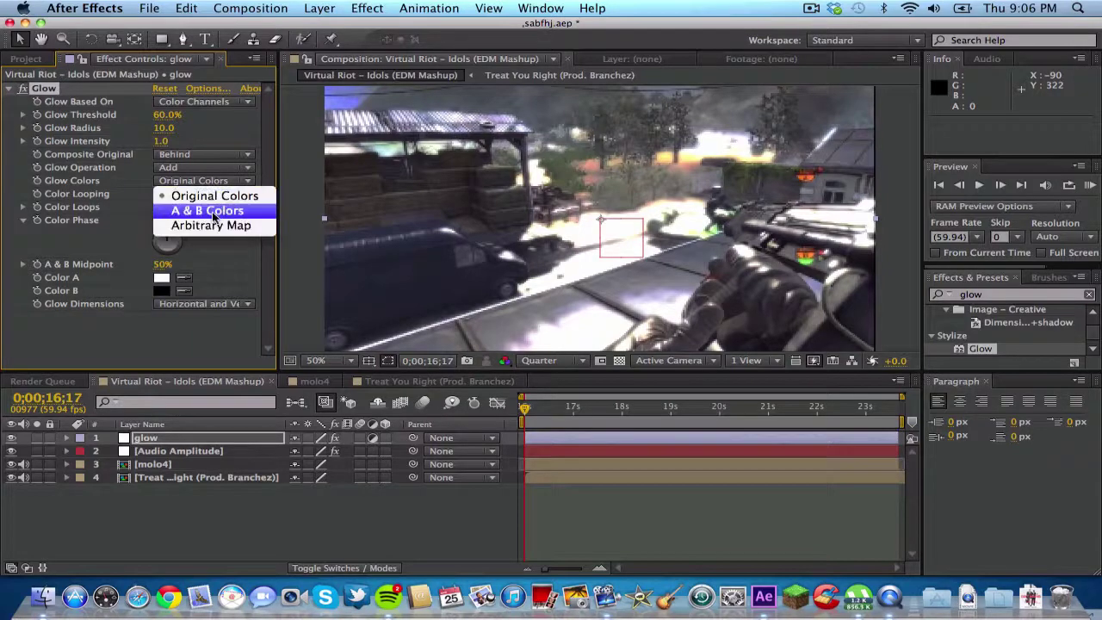
click(212, 211)
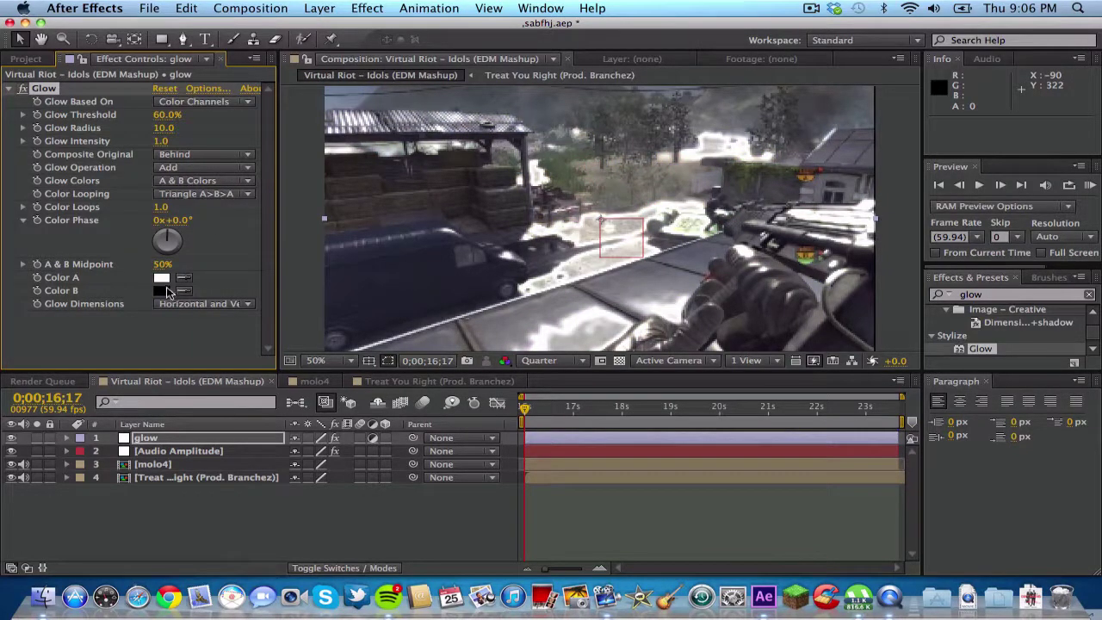
Step: Set the Glow's Color A to pure red FF0000 (R 255)
click(163, 278)
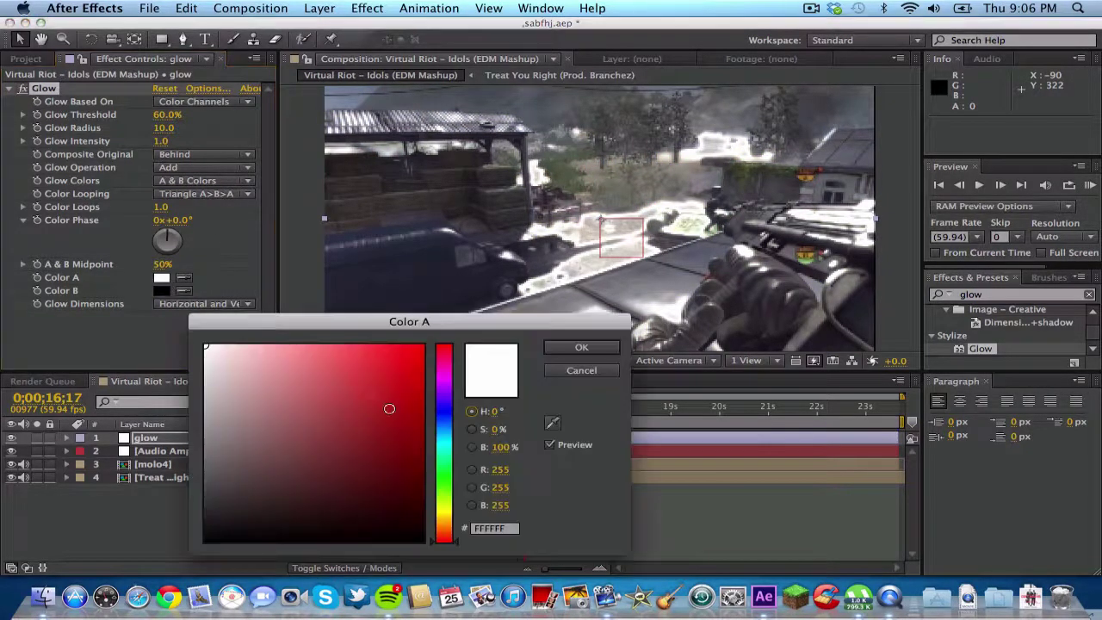
drag(389, 409, 423, 418)
double_click(501, 468)
text(255)
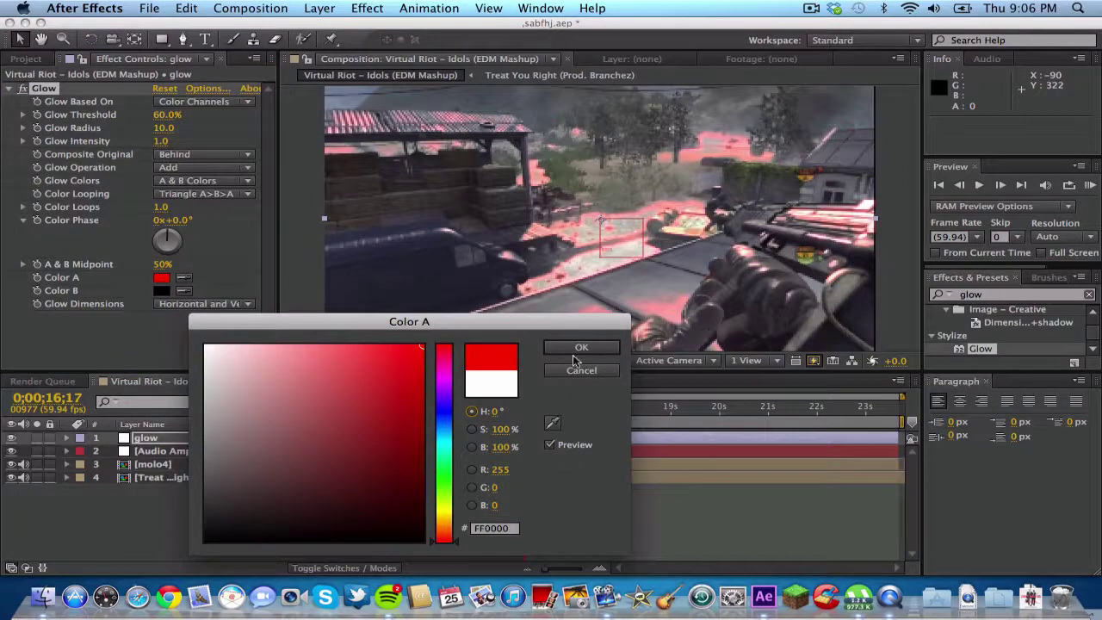
click(446, 432)
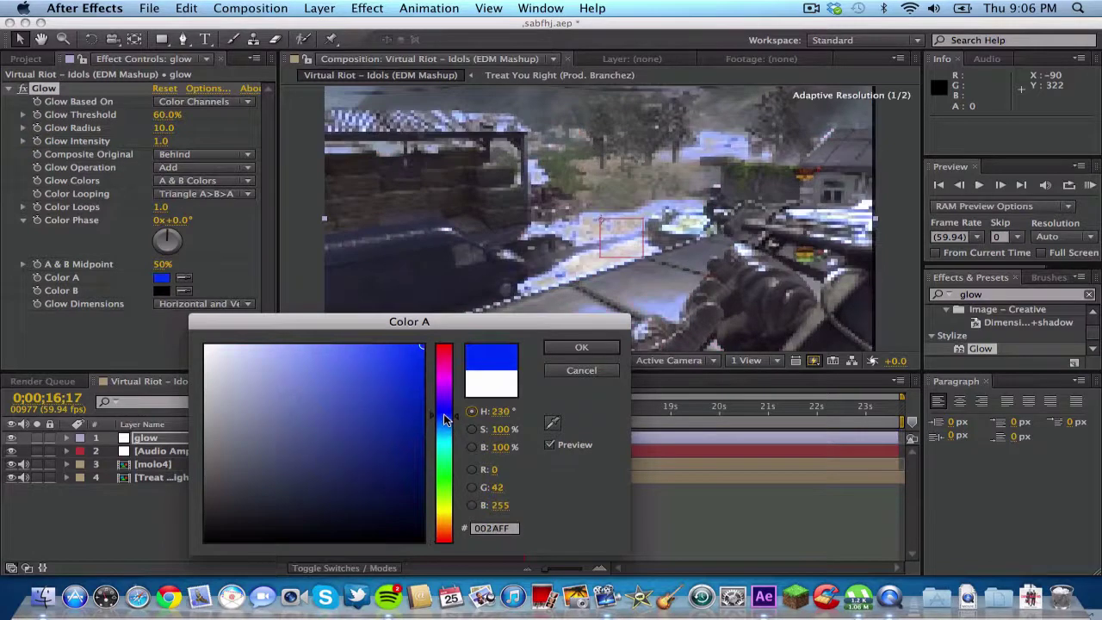
drag(443, 443, 444, 368)
drag(467, 315, 466, 305)
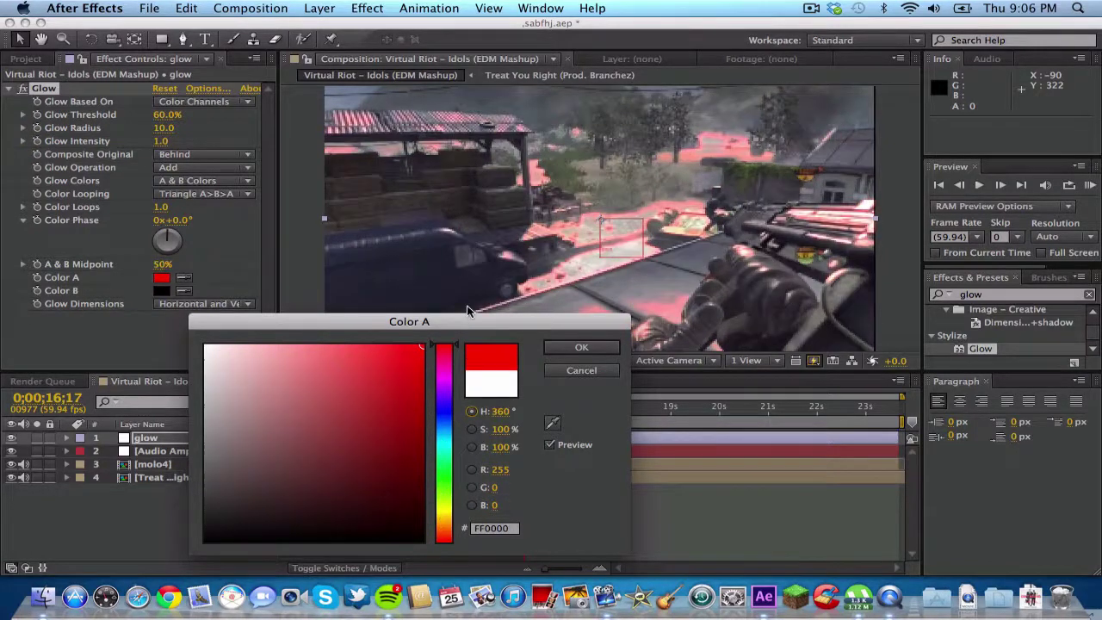
click(568, 351)
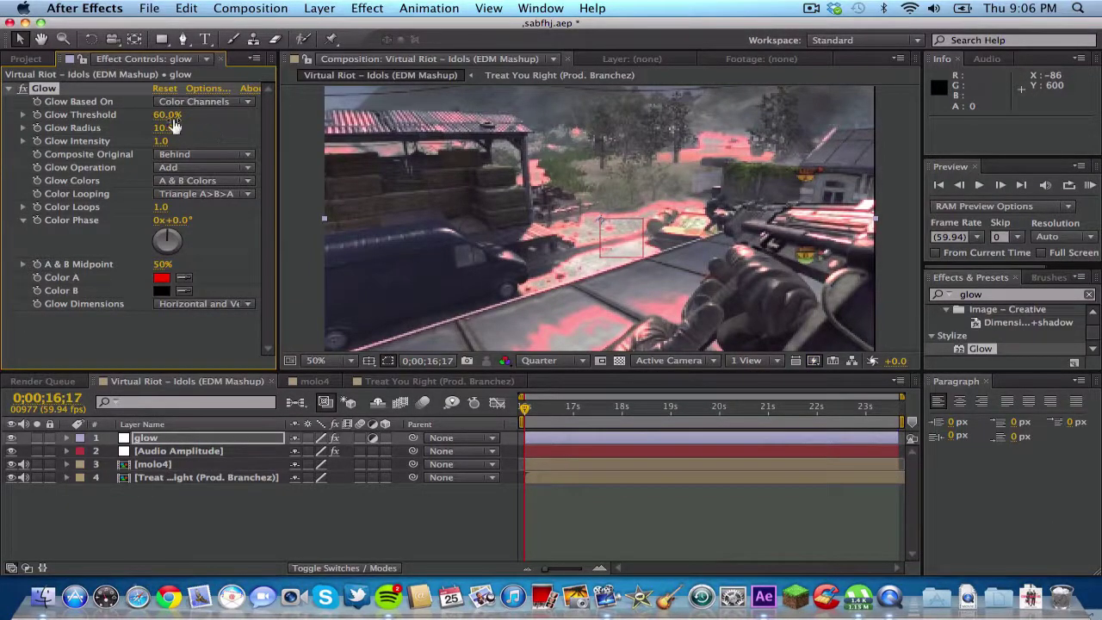
Step: Scrub Glow Threshold to 0.0% and expand the Audio Amplitude layer in the timeline
drag(168, 117, 5, 127)
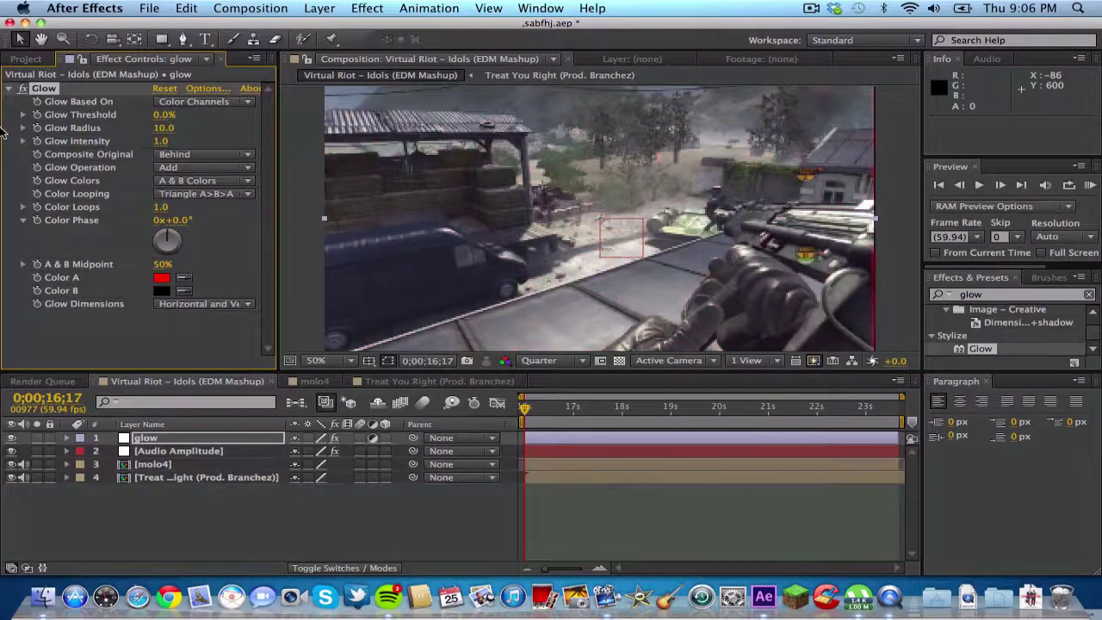
click(68, 451)
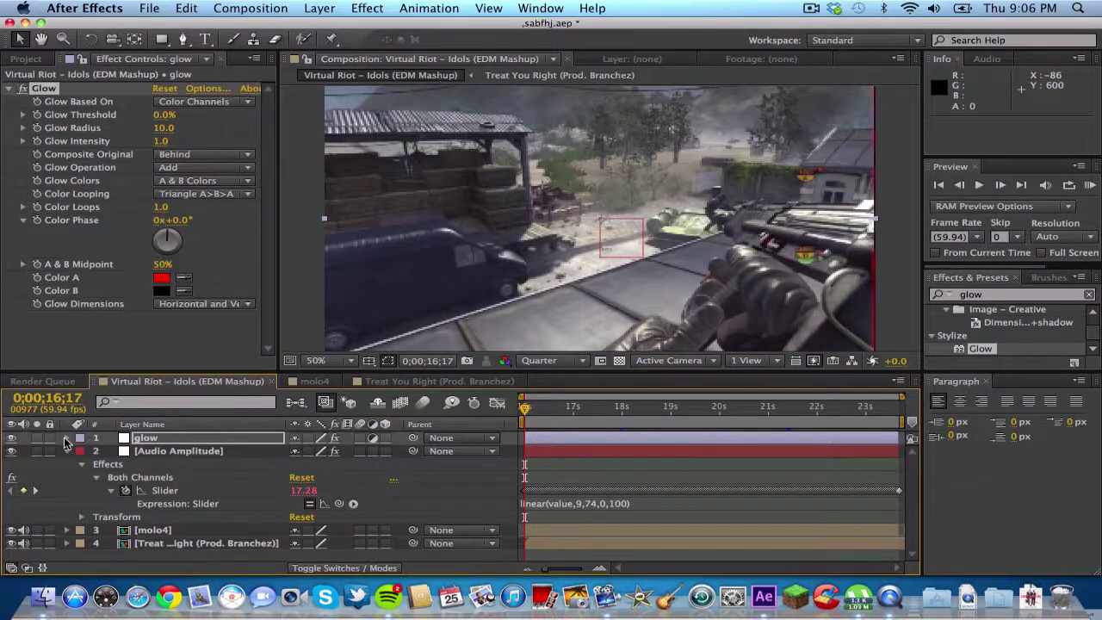
Step: Add an expression to the glow layer's Glow Threshold, pick-whipped to the Audio Amplitude Both Channels Slider
click(68, 439)
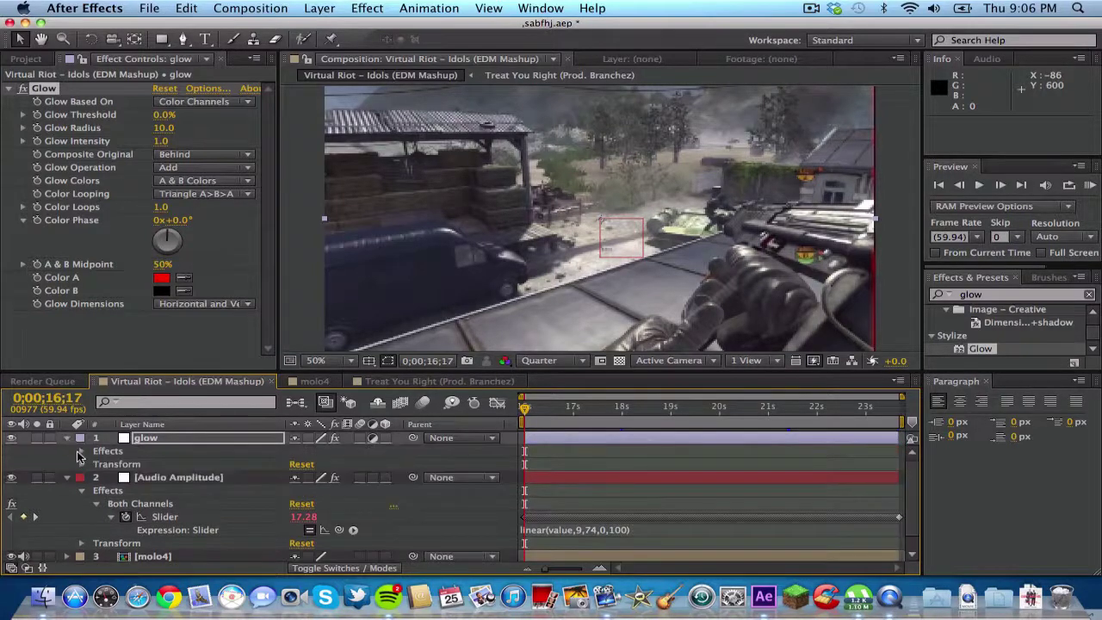
click(80, 454)
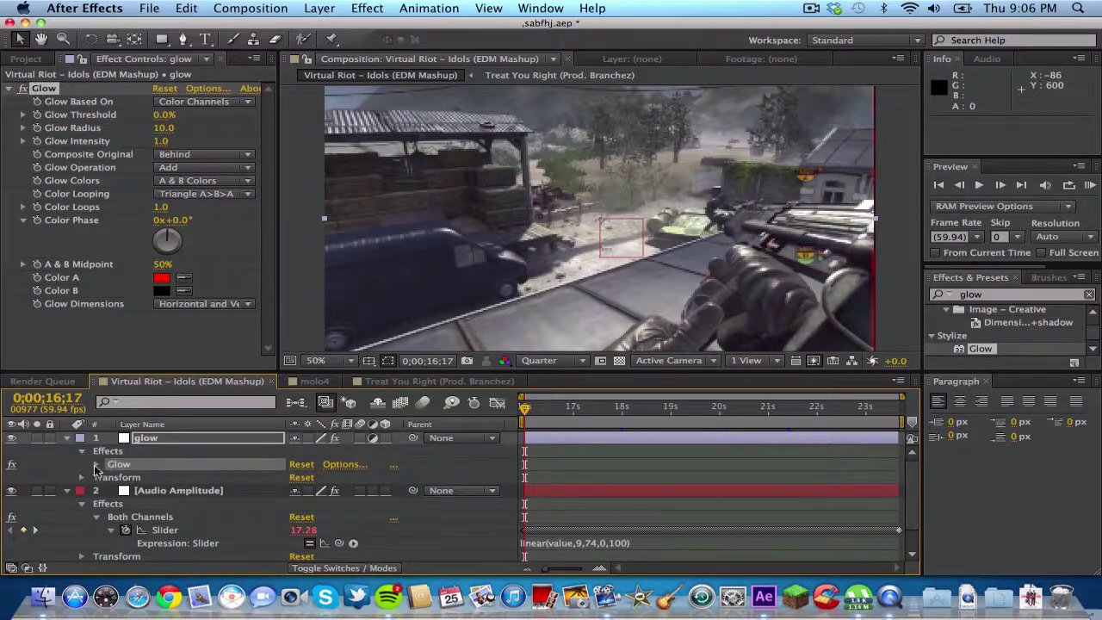
click(95, 464)
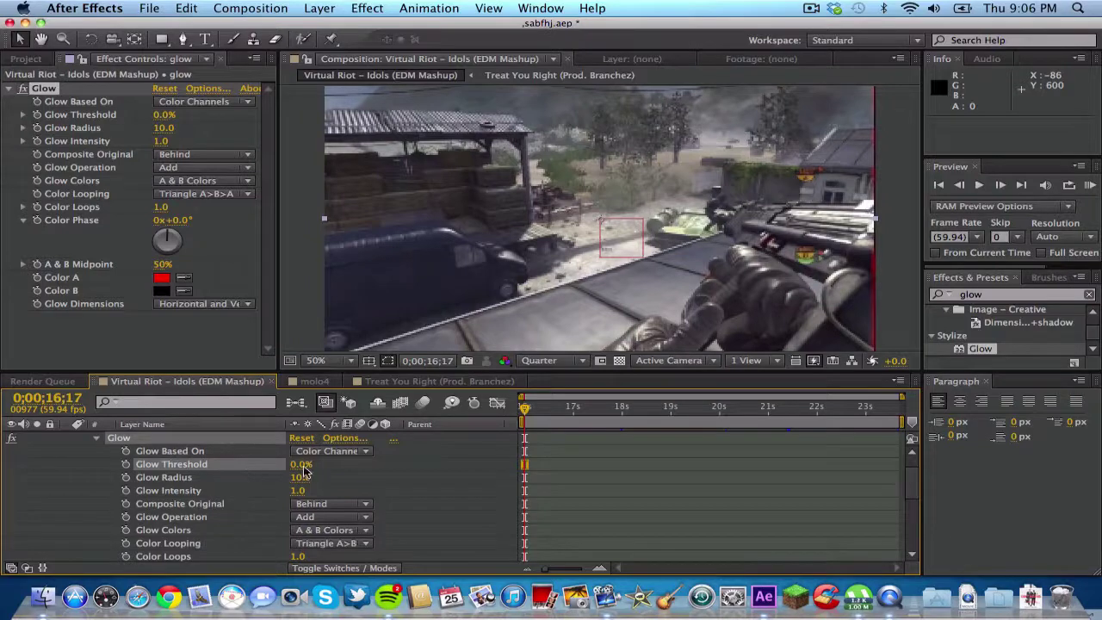
alt+click(127, 470)
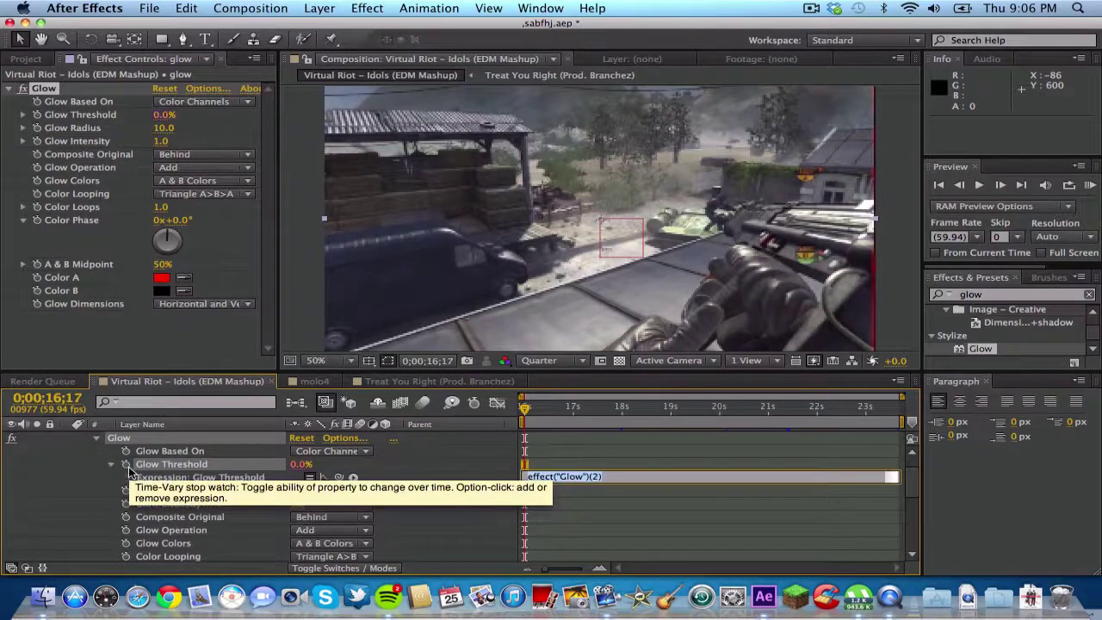
drag(337, 479, 173, 503)
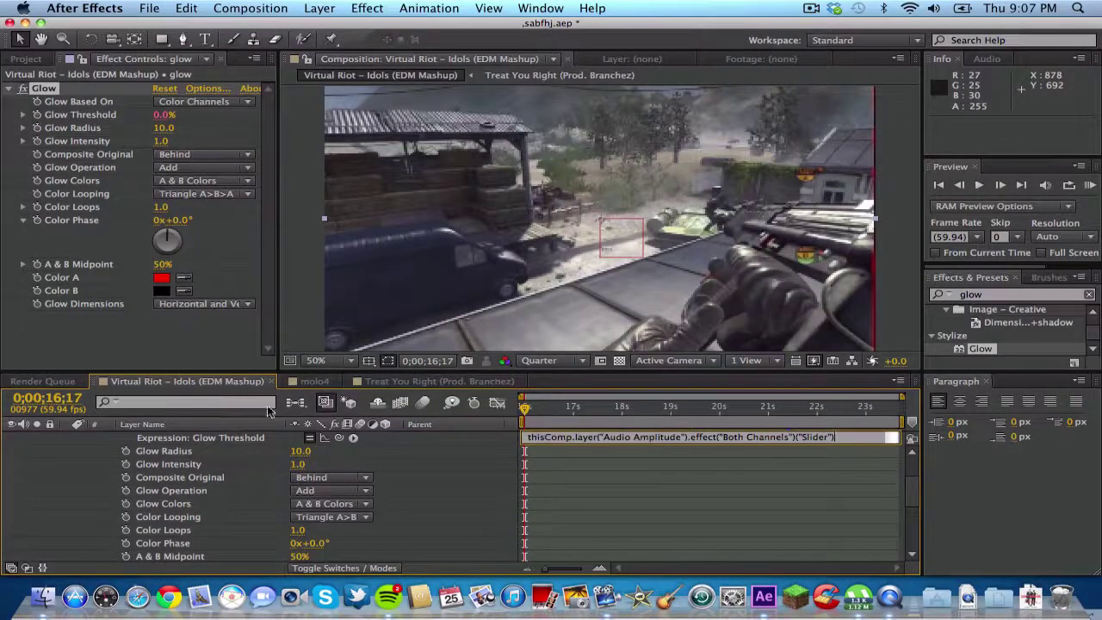
Step: Move the time indicator to 0;00;18;14 to check the audio-driven red glow (threshold 11.2%)
scroll(284, 469, up, 3)
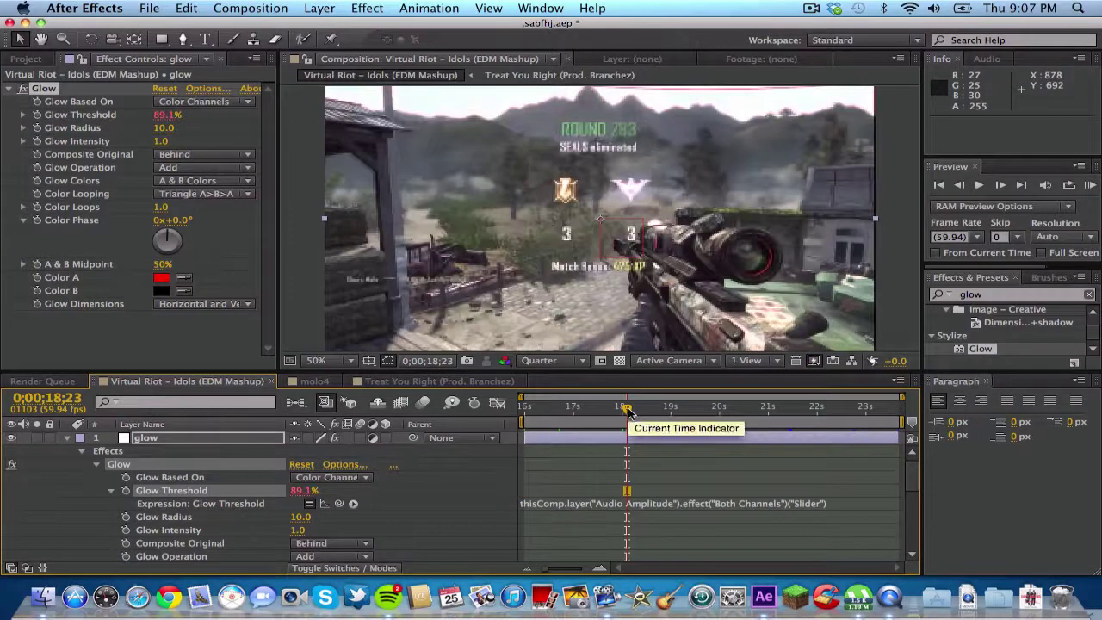
drag(625, 415, 618, 414)
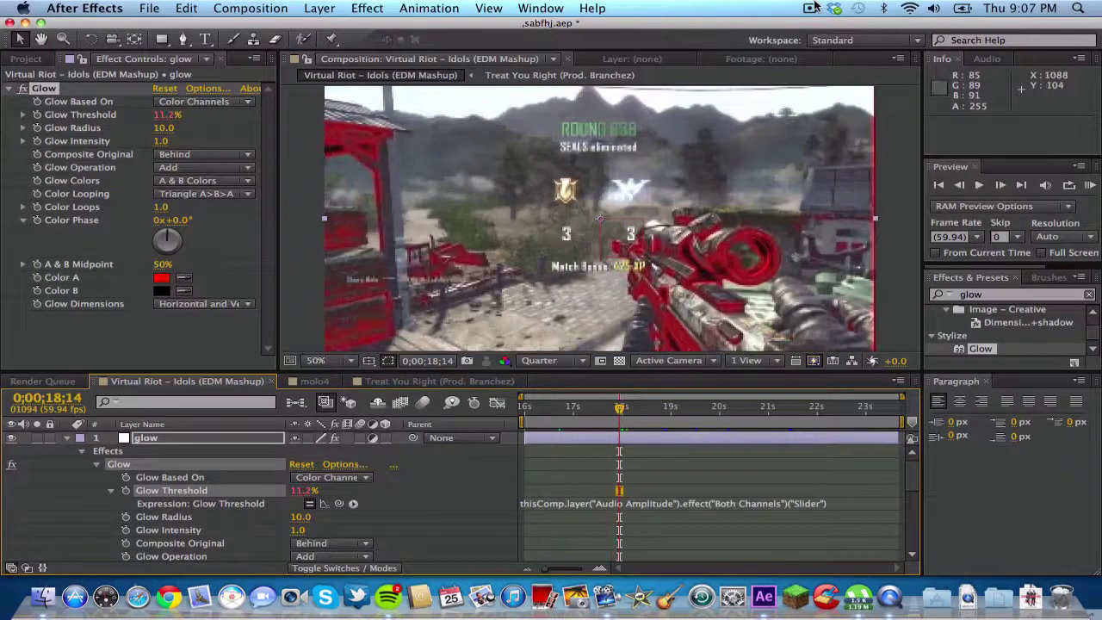